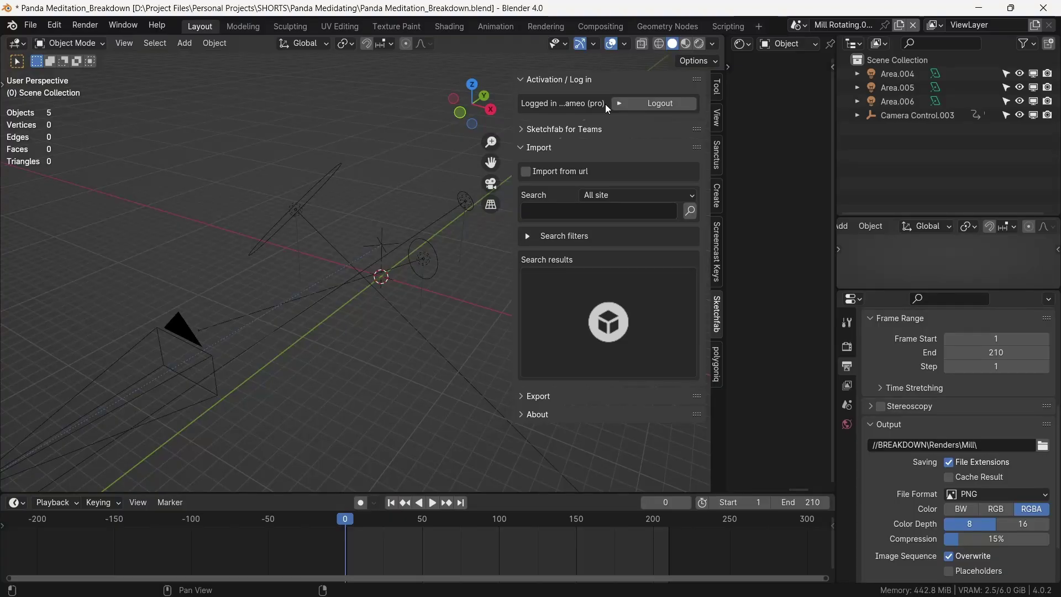
- Turn on Import from url and paste the Windmill's Sketchfab page address to import it
{"action": "left_click", "coordinate": [530, 171]}
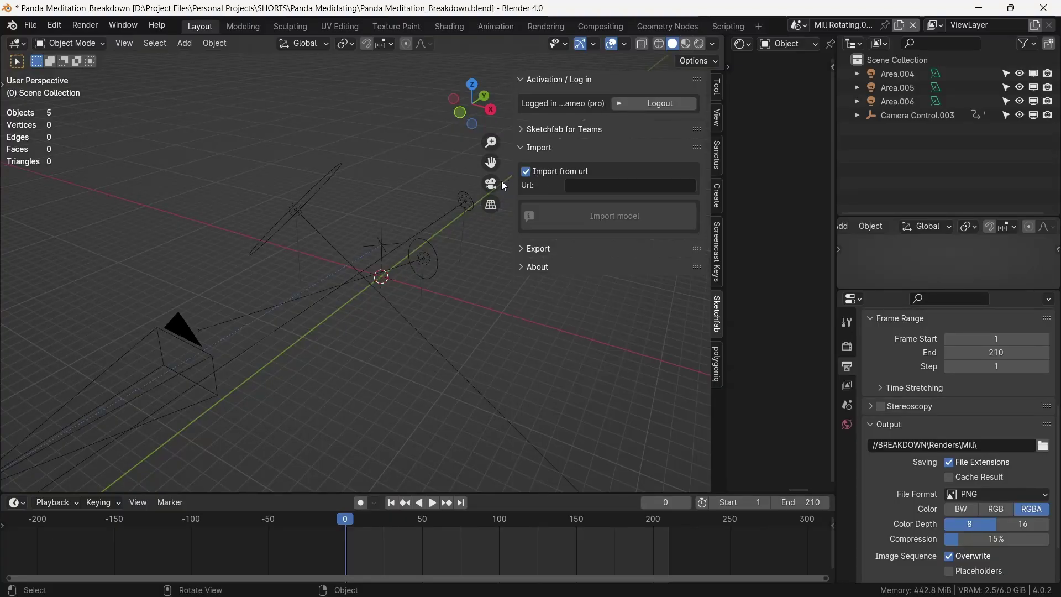
{"action": "key", "text": "alt+Tab"}
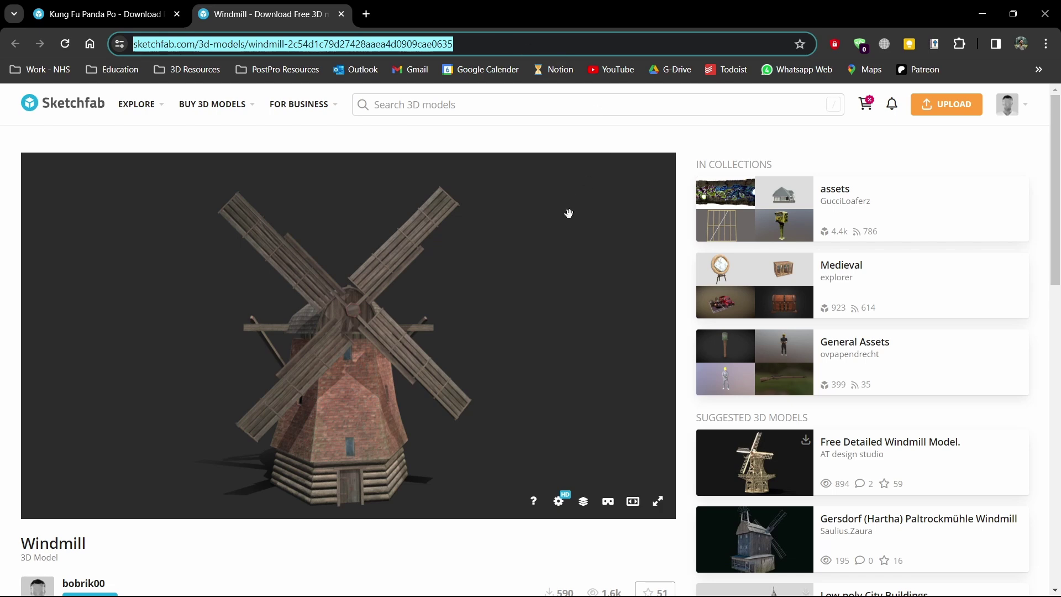
{"action": "key", "text": "alt+Tab"}
{"action": "left_click", "coordinate": [598, 187]}
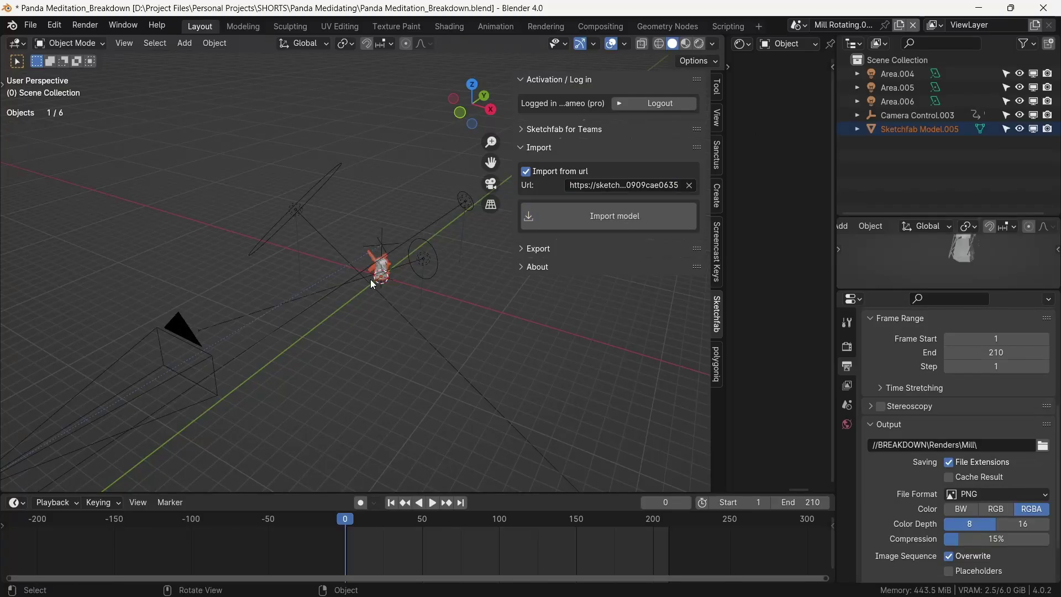
- Hide the side panel, frame the imported windmill and orbit out around the island
{"action": "key", "text": "n"}
{"action": "key", "text": "KP_Decimal"}
{"action": "middle_click_drag", "start_coordinate": [357, 263], "coordinate": [426, 254]}
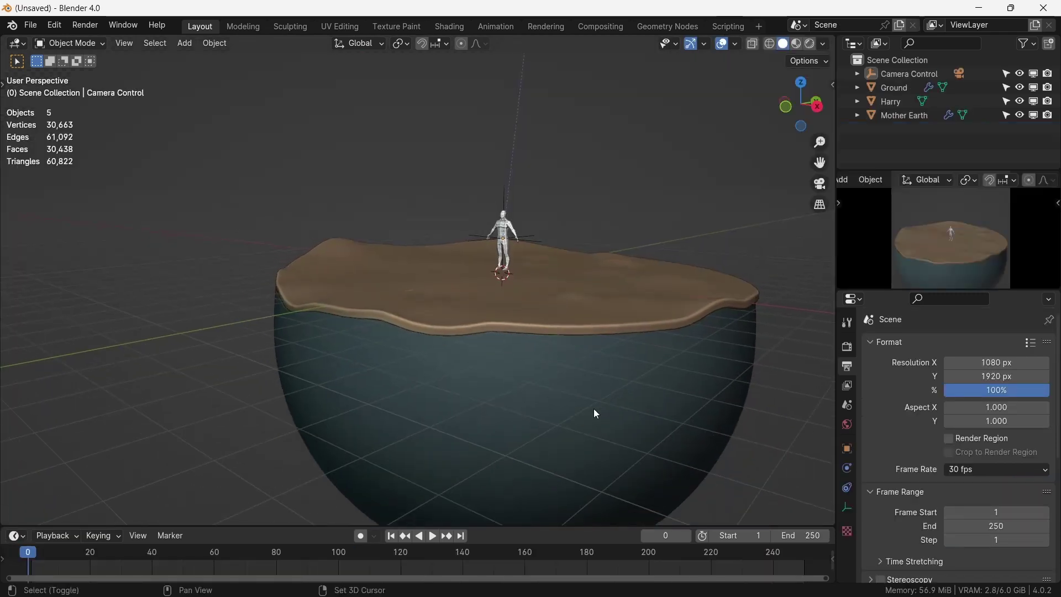
{"action": "scroll", "coordinate": [552, 381], "scroll_direction": "down", "scroll_amount": 1}
{"action": "middle_click_drag", "start_coordinate": [506, 343], "coordinate": [474, 328]}
- Select the Mother Earth island base and switch it into Edit Mode
{"action": "left_click", "coordinate": [496, 339]}
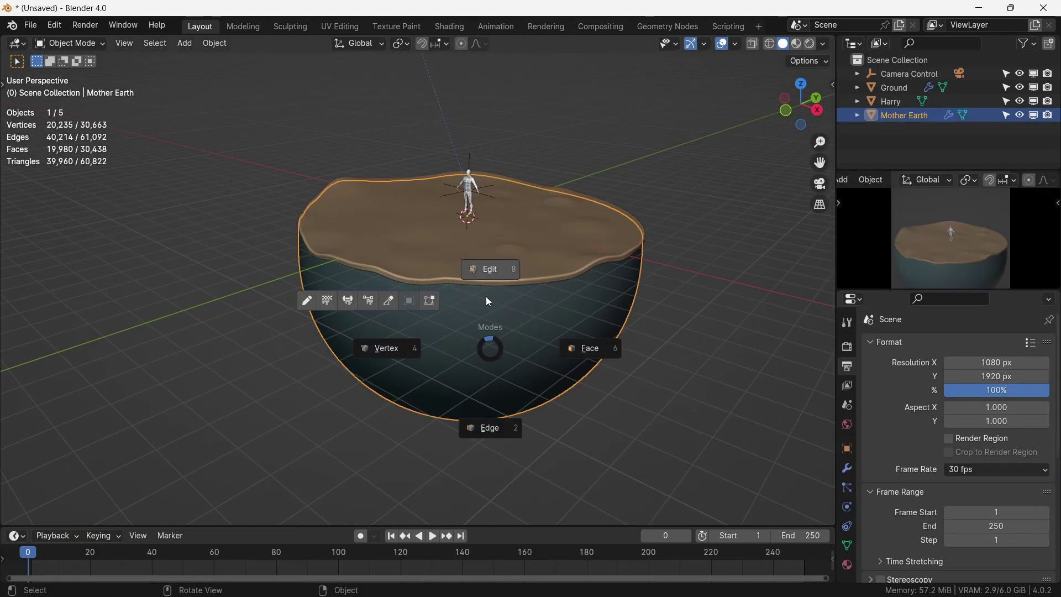
{"action": "left_click", "coordinate": [490, 283]}
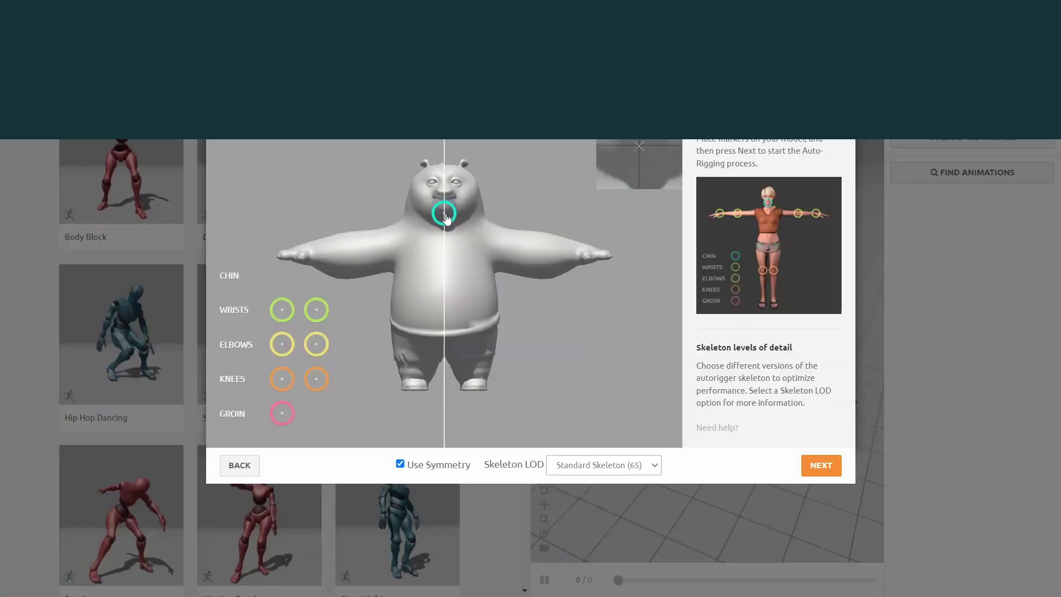
- Place the wrist, elbow and knee markers on the panda and auto-rig it
{"action": "left_click_drag", "start_coordinate": [282, 309], "coordinate": [313, 252]}
{"action": "left_click_drag", "start_coordinate": [284, 349], "coordinate": [353, 251]}
{"action": "mouse_move", "coordinate": [282, 380]}
{"action": "left_mouse_down"}
{"action": "mouse_move", "coordinate": [410, 366]}
{"action": "mouse_move", "coordinate": [445, 347]}
{"action": "left_mouse_up"}
{"action": "left_click", "coordinate": [822, 465]}
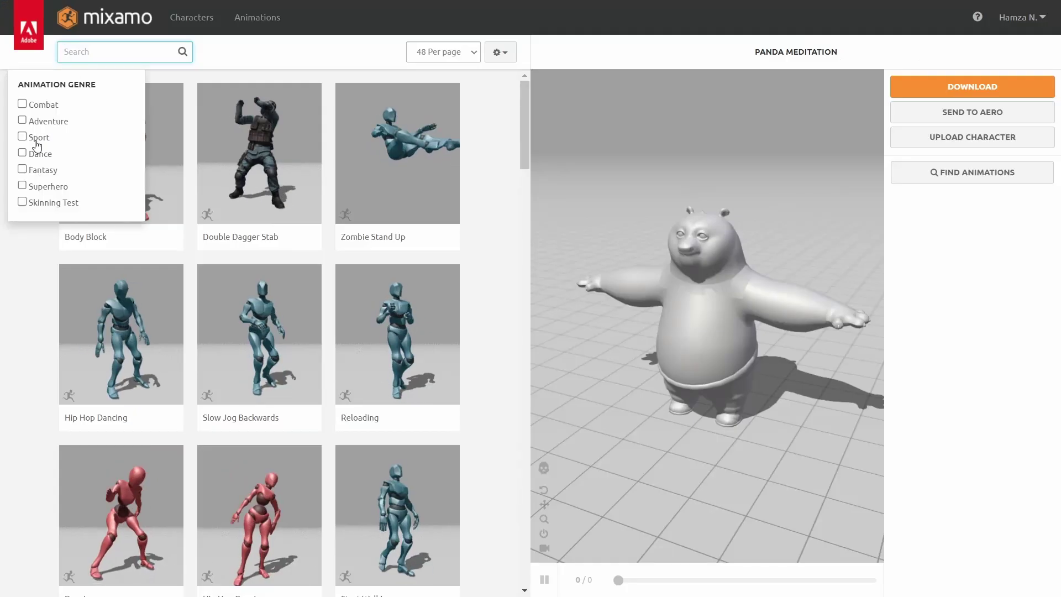
- Filter animations to Fantasy, apply Standing Idle 03 and view the panda from the front
{"action": "left_click", "coordinate": [22, 169]}
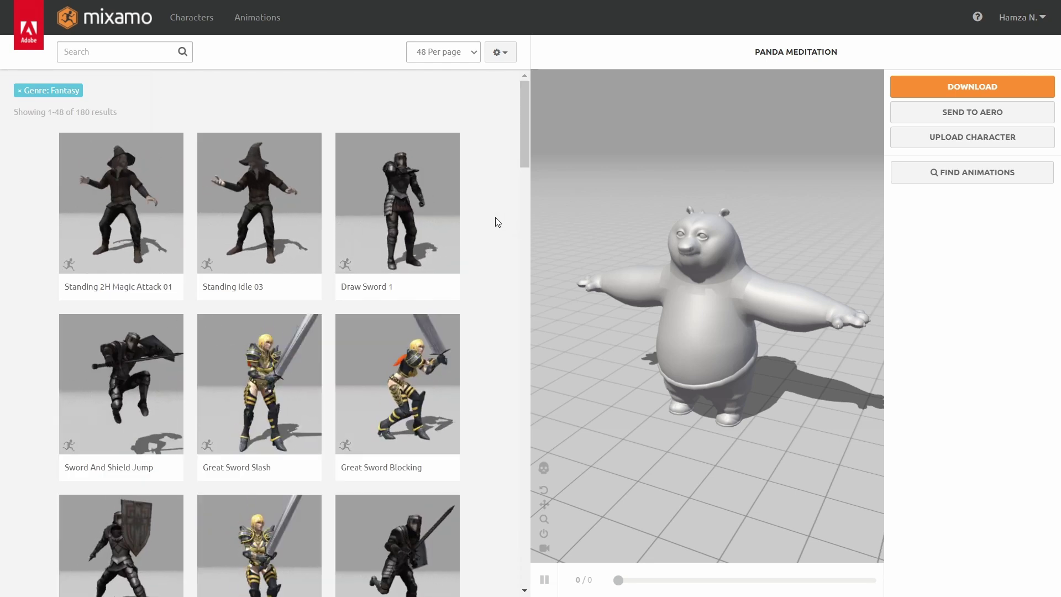
{"action": "left_click", "coordinate": [260, 221]}
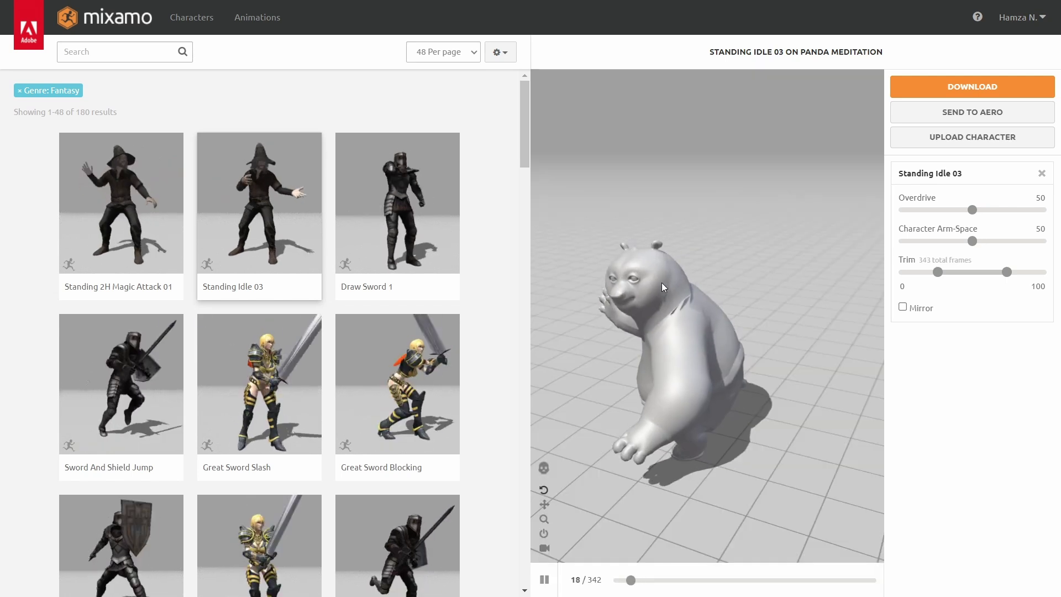
{"action": "mouse_move", "coordinate": [709, 314]}
{"action": "left_mouse_down"}
{"action": "mouse_move", "coordinate": [721, 309]}
{"action": "mouse_move", "coordinate": [661, 292]}
{"action": "mouse_move", "coordinate": [698, 314]}
{"action": "mouse_move", "coordinate": [728, 313]}
{"action": "mouse_move", "coordinate": [705, 314]}
{"action": "left_mouse_up"}
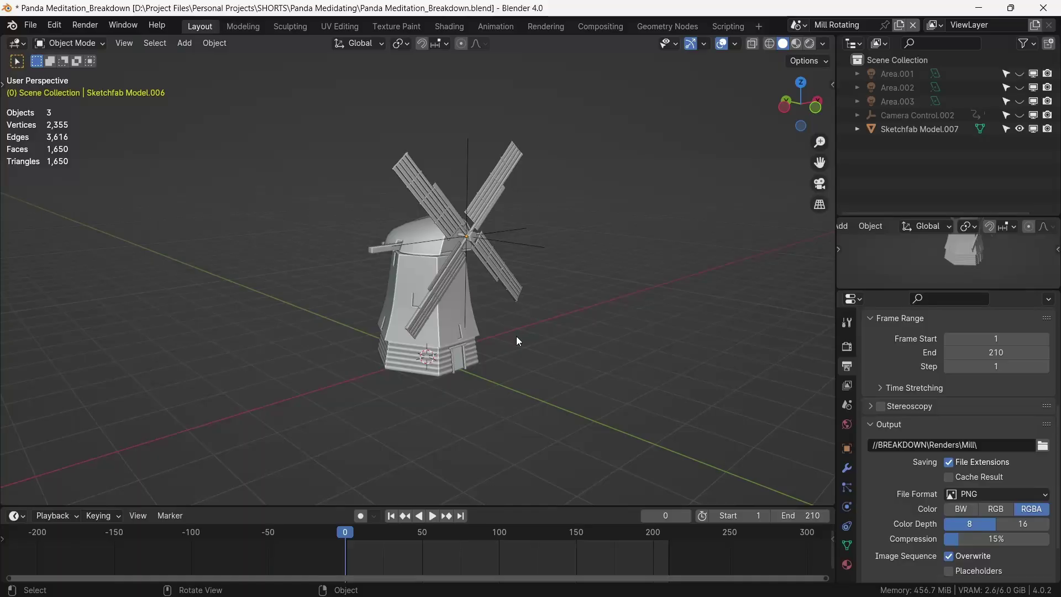
- Move the Empty.002 pivot onto the windmill hub
{"action": "left_click", "coordinate": [442, 276]}
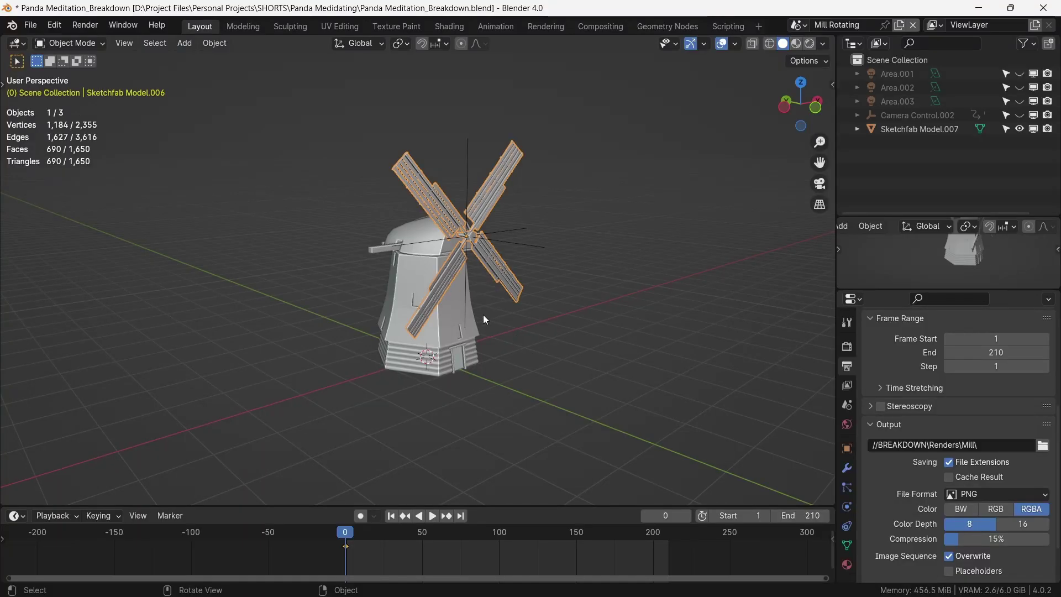
{"action": "key", "text": "g"}
{"action": "right_click", "coordinate": [497, 282]}
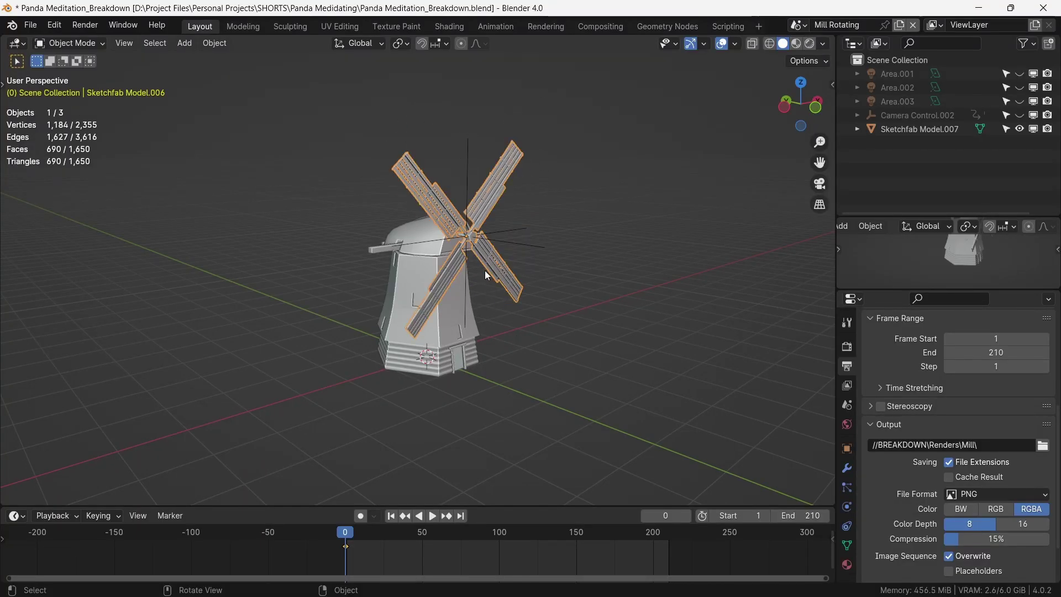
{"action": "left_click", "coordinate": [520, 246]}
{"action": "key", "text": "g"}
{"action": "left_click", "coordinate": [574, 297]}
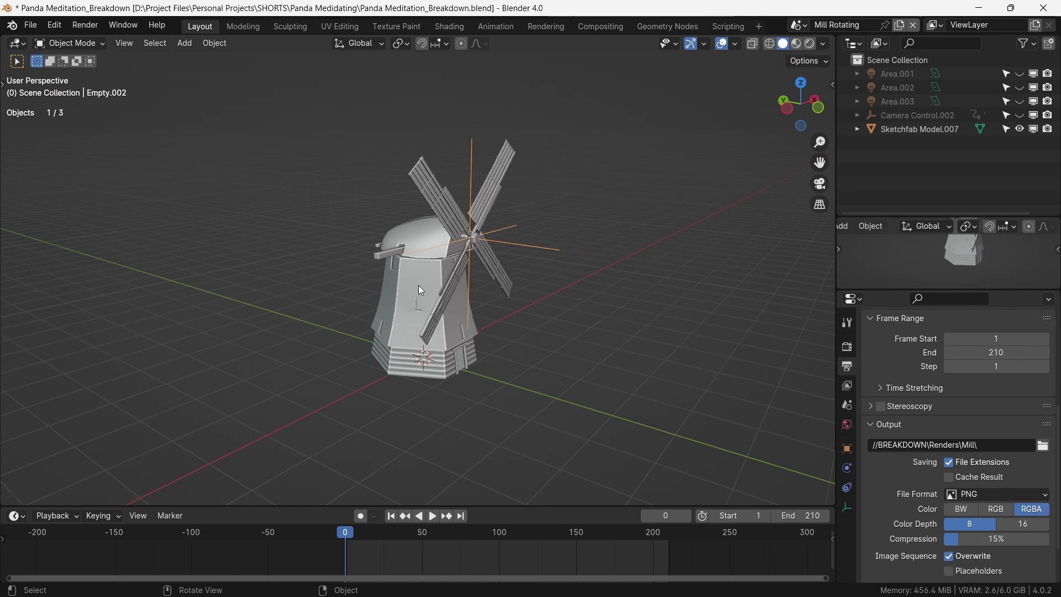
- Rotate the windmill blades around their local Z axis
{"action": "left_click", "coordinate": [480, 280]}
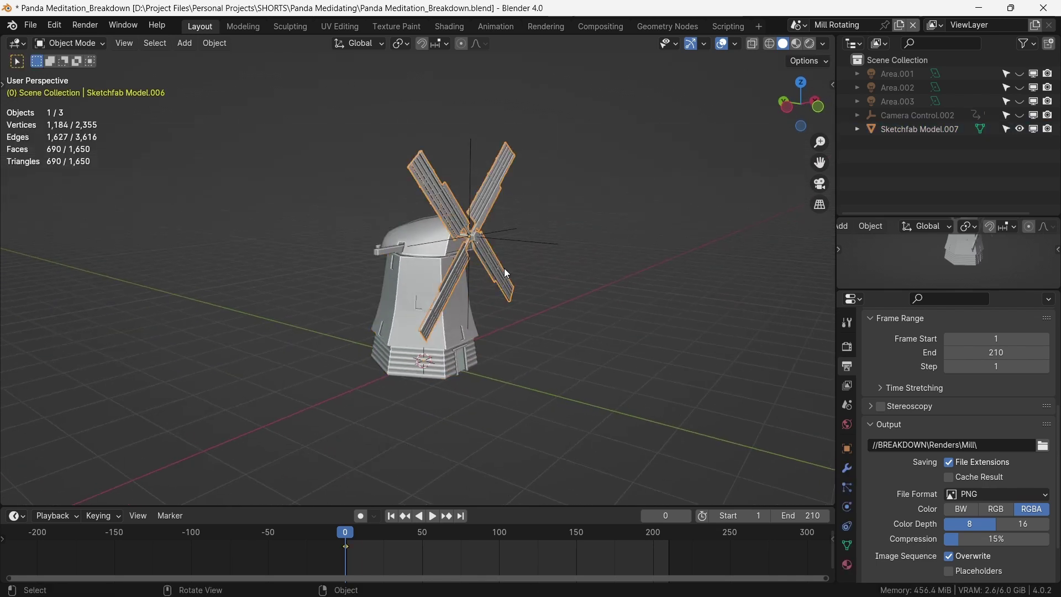
{"action": "key", "text": "r"}
{"action": "key", "text": "z"}
{"action": "key", "text": "z"}
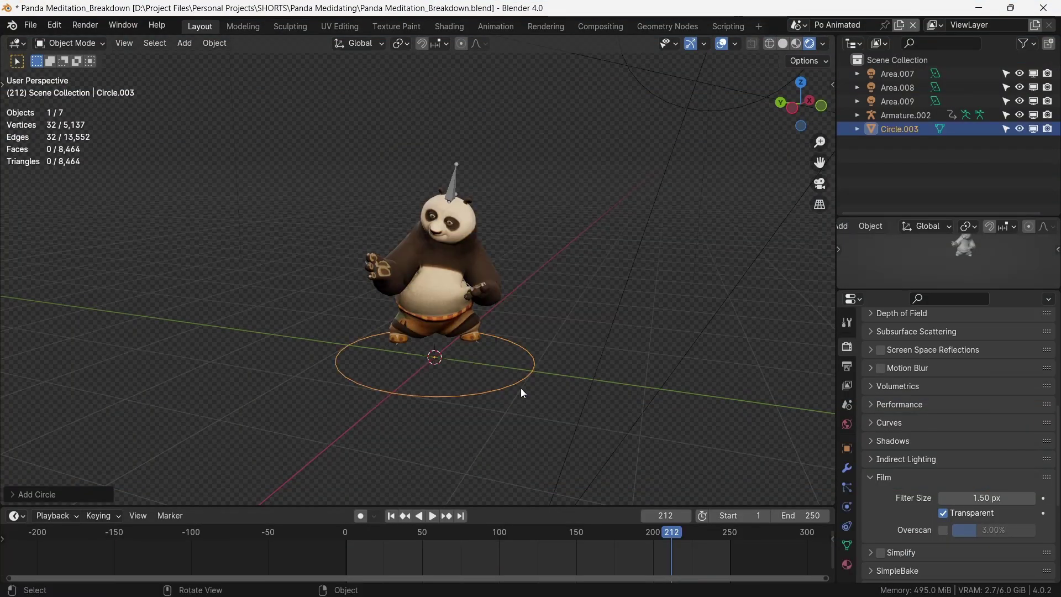
- Enlarge the new circle, enter Edit Mode and fill it with a face
{"action": "key", "text": "s"}
{"action": "left_click", "coordinate": [605, 416]}
{"action": "key", "text": "ctrl+Tab"}
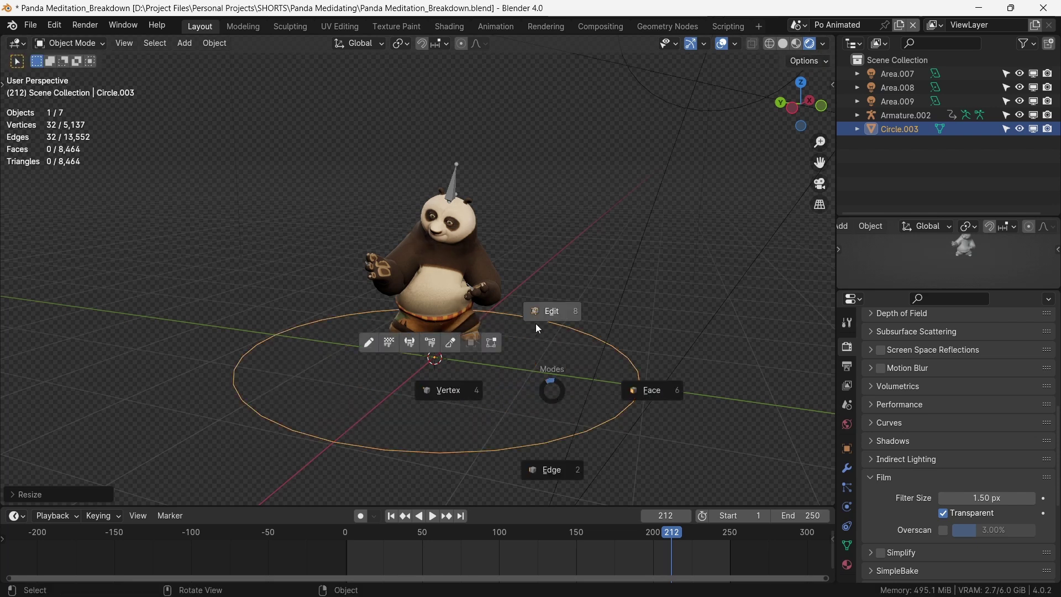
{"action": "left_click", "coordinate": [536, 323]}
{"action": "key", "text": "f"}
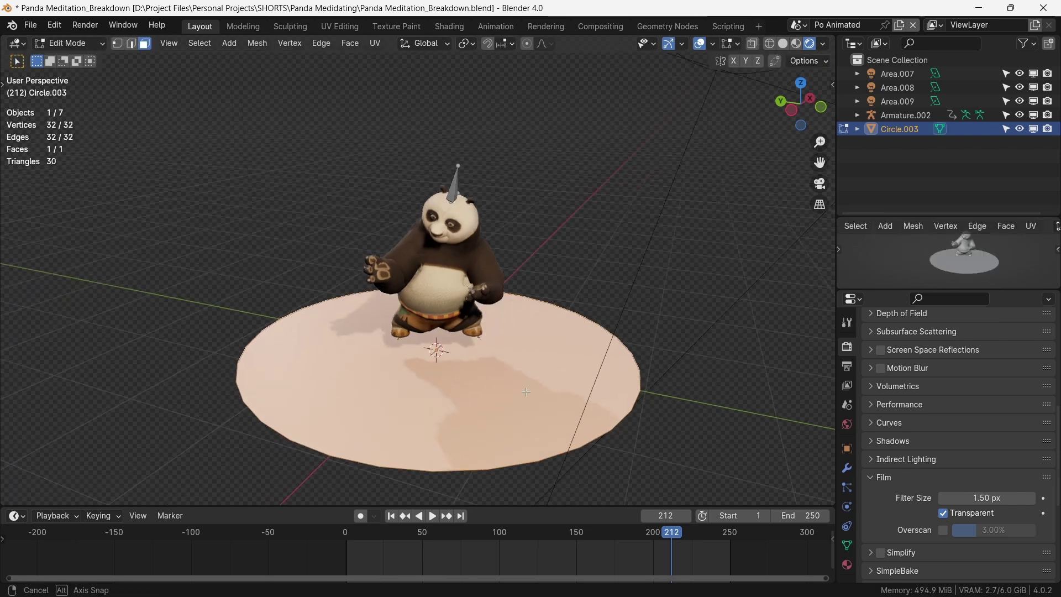
- Inset the face, delete the inner face to leave a ring, and return to Object Mode
{"action": "key", "text": "i"}
{"action": "left_click", "coordinate": [634, 402]}
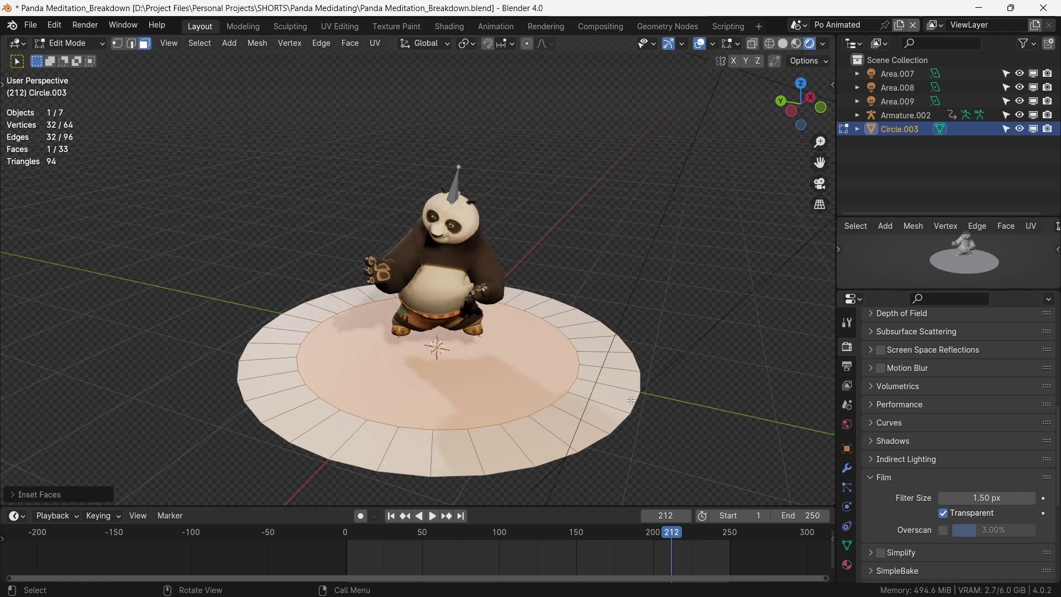
{"action": "key", "text": "x"}
{"action": "left_click", "coordinate": [524, 391]}
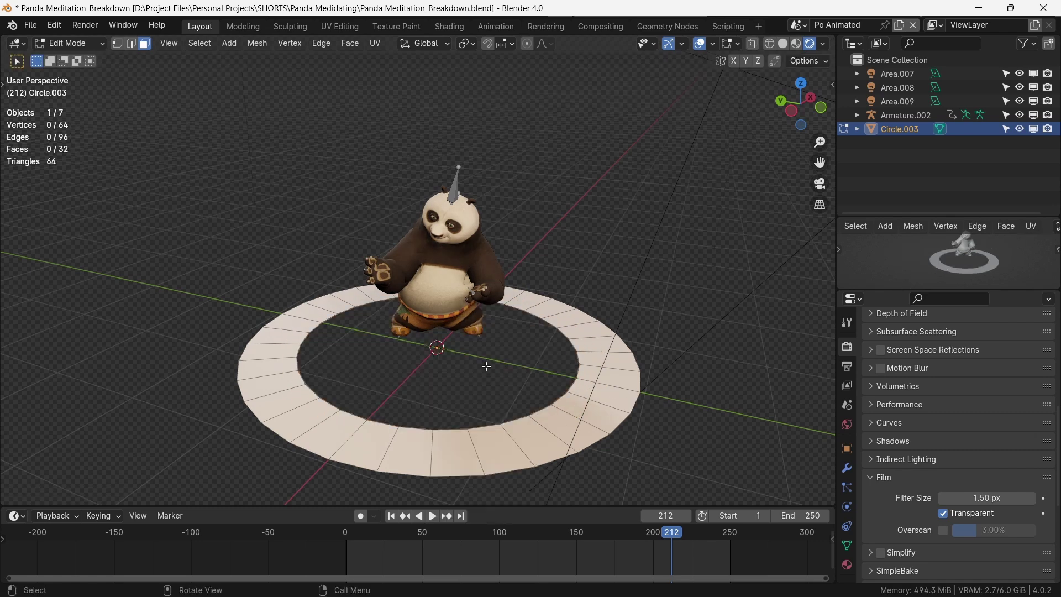
{"action": "mouse_move", "coordinate": [524, 391]}
{"action": "middle_mouse_down"}
{"action": "mouse_move", "coordinate": [567, 387]}
{"action": "mouse_move", "coordinate": [512, 389]}
{"action": "middle_mouse_up"}
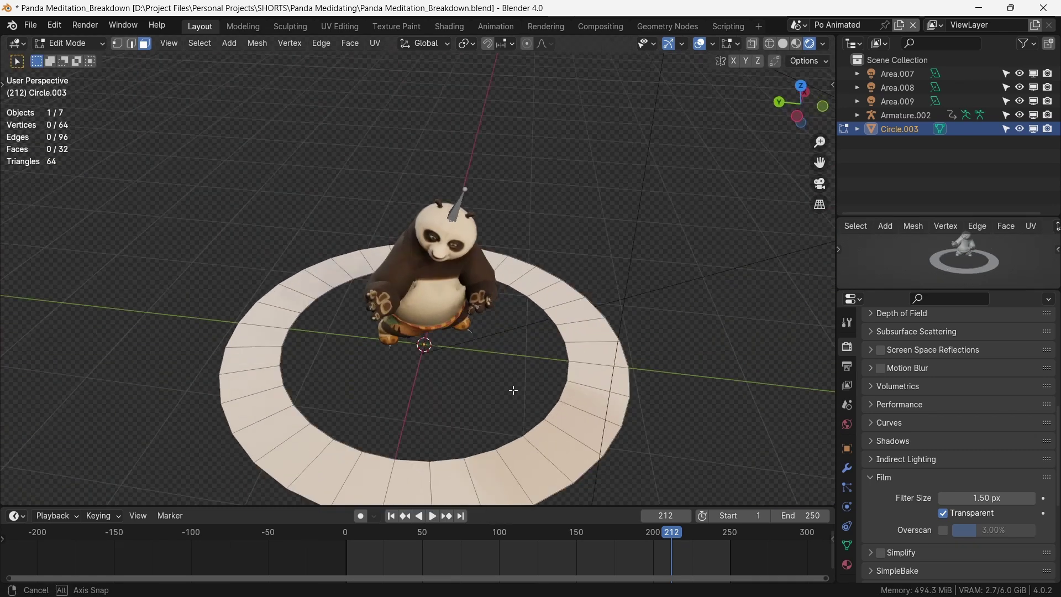
{"action": "key", "text": "Tab"}
{"action": "left_click", "coordinate": [523, 299]}
{"action": "scroll", "coordinate": [469, 300], "scroll_direction": "down", "scroll_amount": 4}
{"action": "middle_click_drag", "start_coordinate": [469, 301], "coordinate": [496, 295]}
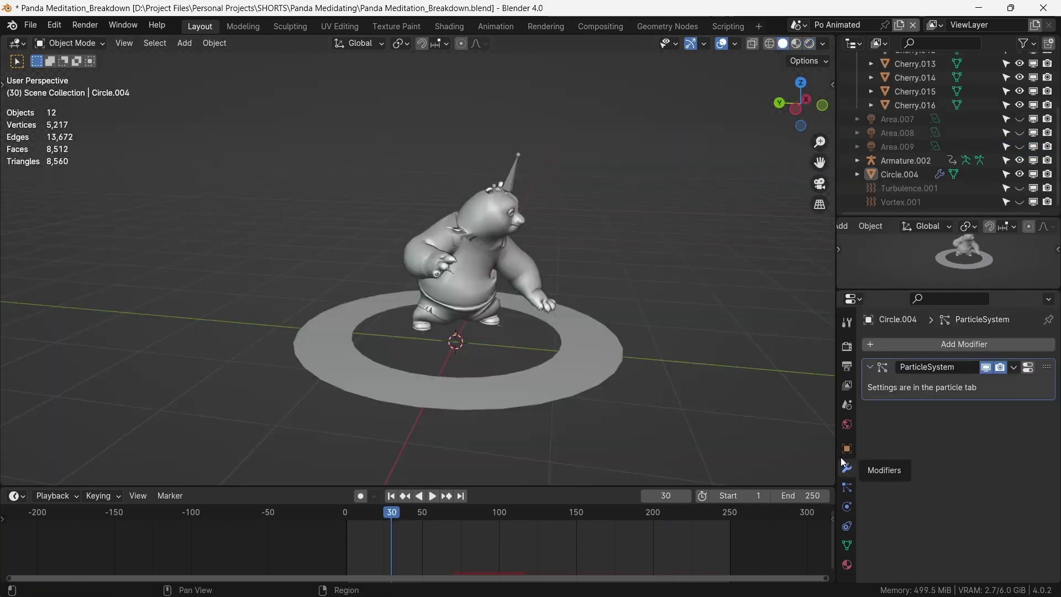
- Show Circle.004's particle settings, review Emission and Cache, and advance to frame 68
{"action": "left_click", "coordinate": [848, 488]}
{"action": "mouse_move", "coordinate": [585, 371]}
{"action": "middle_mouse_down"}
{"action": "mouse_move", "coordinate": [592, 365]}
{"action": "mouse_move", "coordinate": [591, 375]}
{"action": "middle_mouse_up"}
{"action": "left_click", "coordinate": [591, 375]}
{"action": "scroll", "coordinate": [985, 401], "scroll_direction": "down", "scroll_amount": 4}
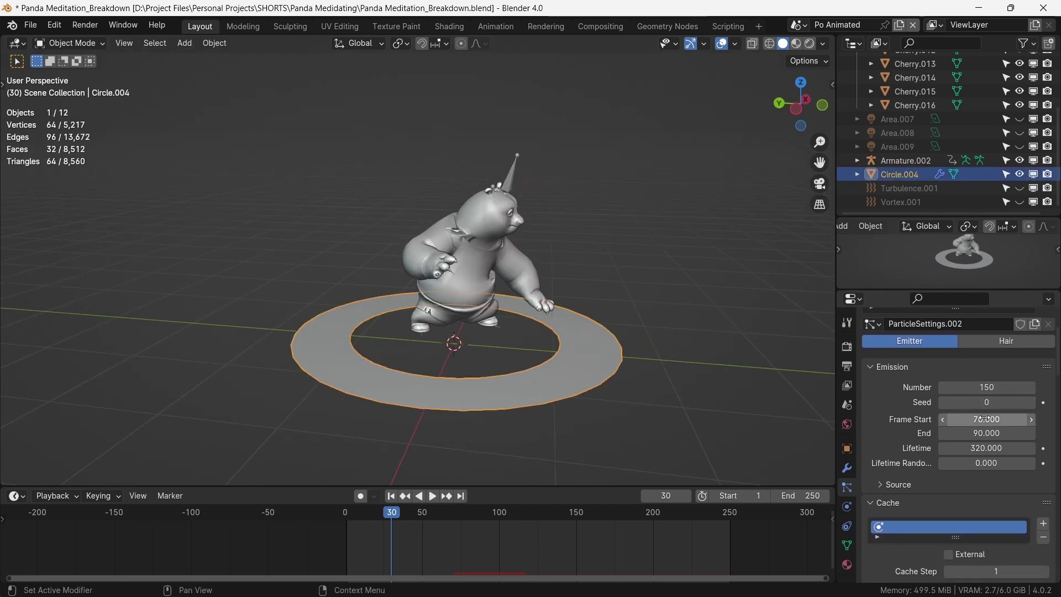
{"action": "scroll", "coordinate": [924, 431], "scroll_direction": "down", "scroll_amount": 2}
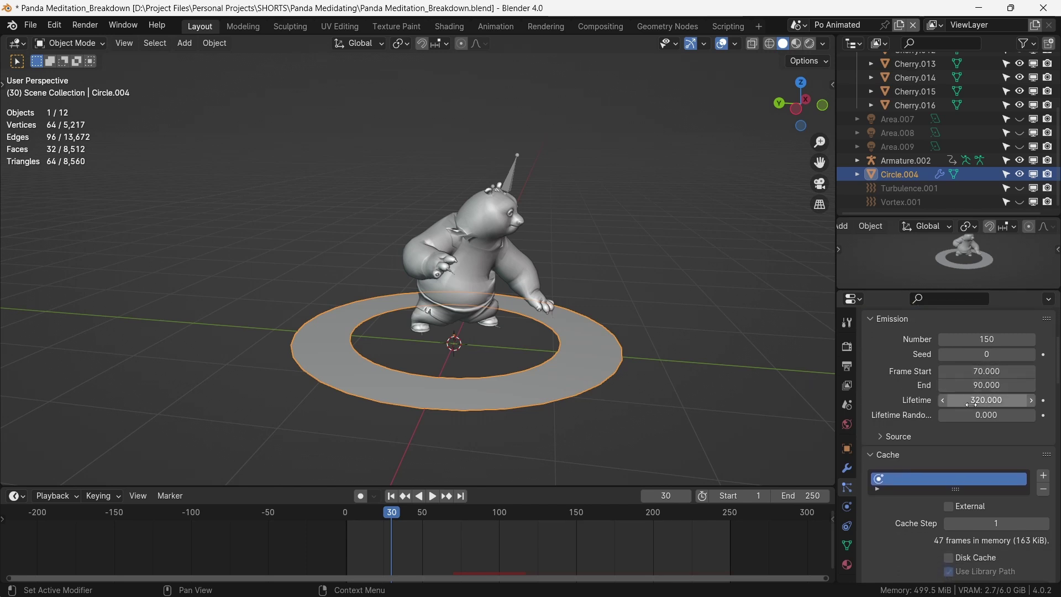
{"action": "scroll", "coordinate": [961, 410], "scroll_direction": "down", "scroll_amount": 1}
{"action": "left_click_drag", "start_coordinate": [418, 522], "coordinate": [453, 524]}
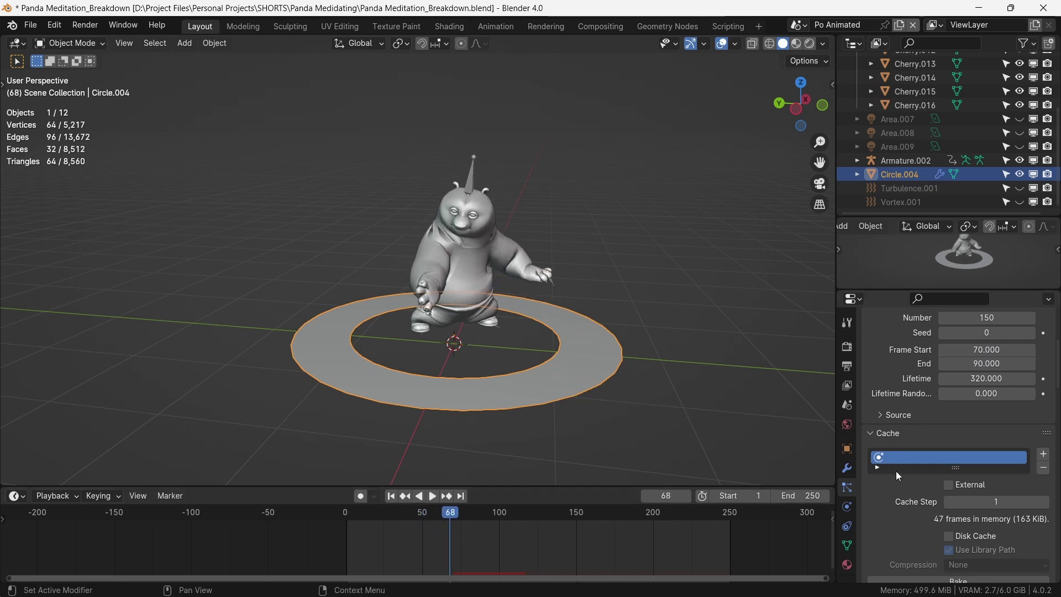
- Expand Velocity and scroll through the Velocity, Rotation and Field Weights settings
{"action": "scroll", "coordinate": [967, 489], "scroll_direction": "down", "scroll_amount": 10}
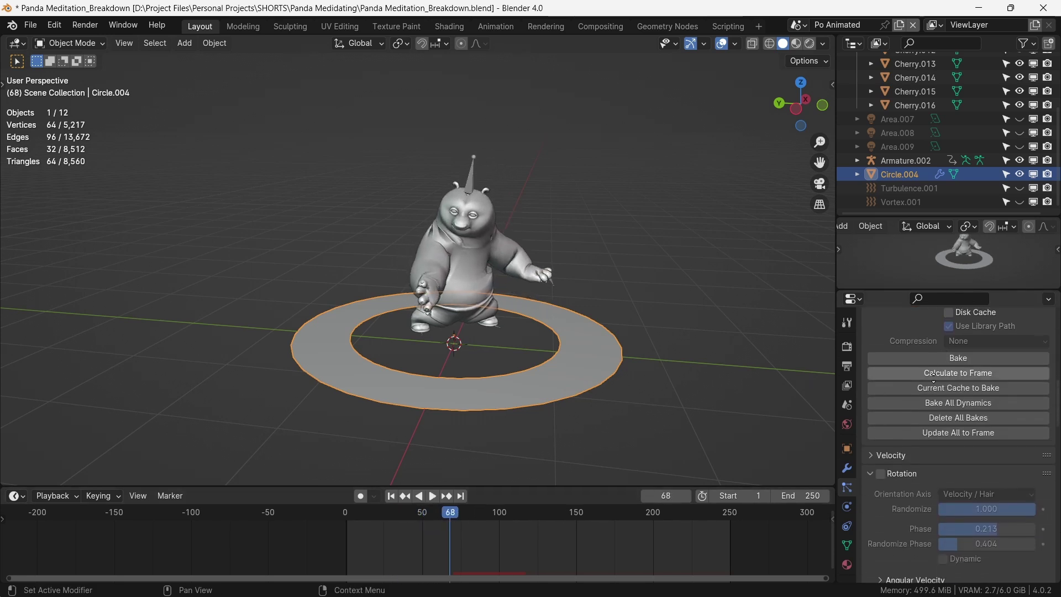
{"action": "left_click", "coordinate": [872, 456]}
{"action": "scroll", "coordinate": [973, 453], "scroll_direction": "down", "scroll_amount": 4}
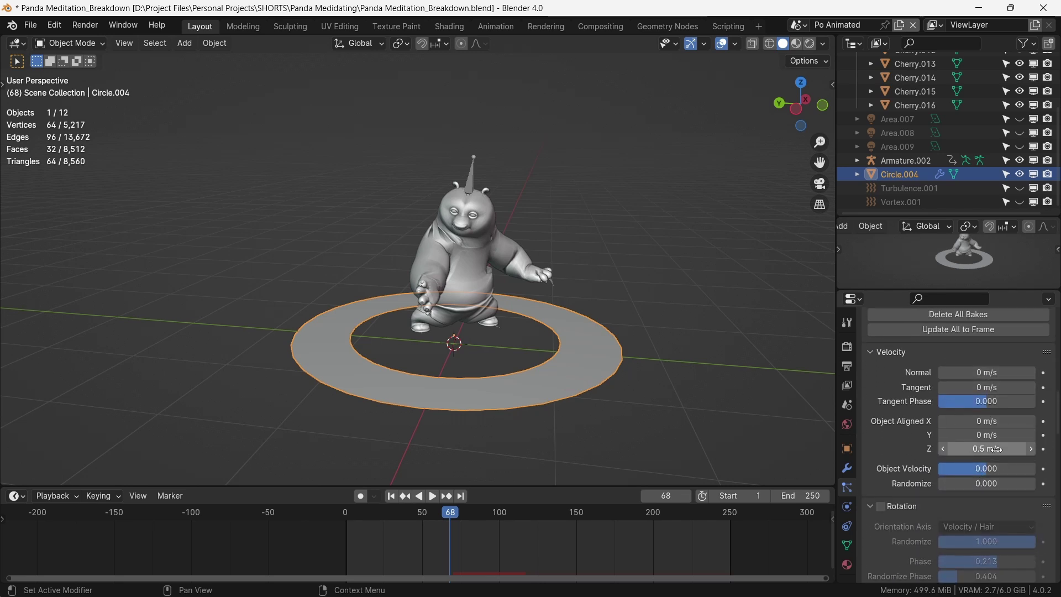
{"action": "scroll", "coordinate": [981, 450], "scroll_direction": "down", "scroll_amount": 2}
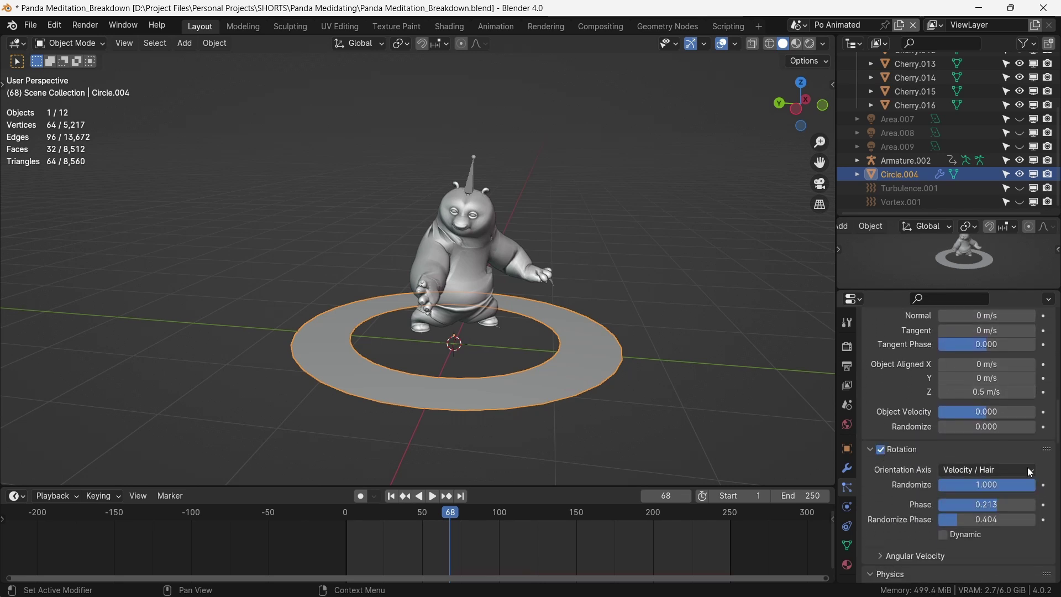
{"action": "scroll", "coordinate": [1028, 472], "scroll_direction": "down", "scroll_amount": 20}
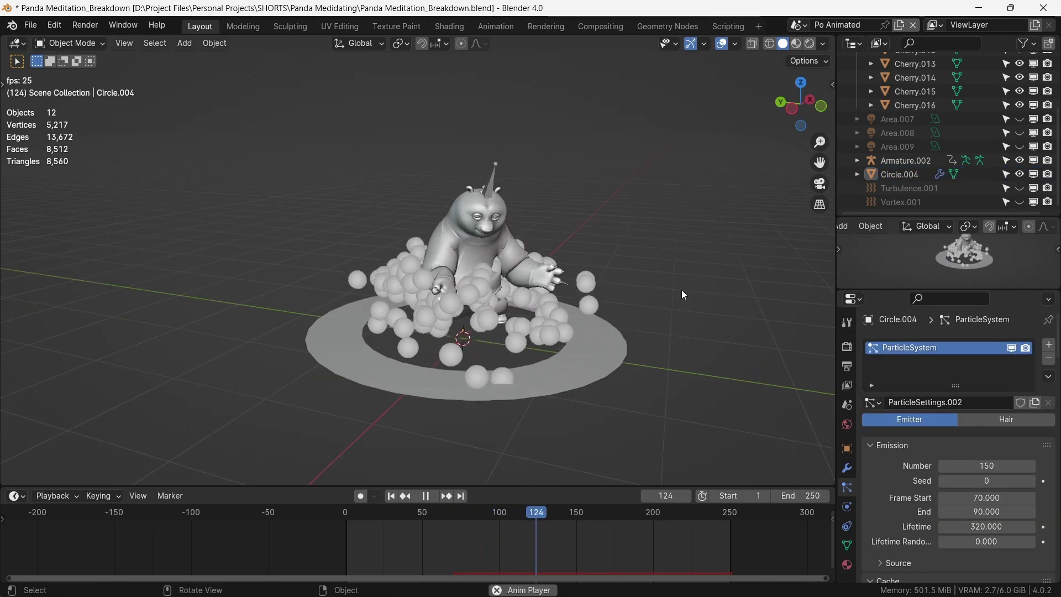
- Stop playback and review the Vortex.001 force field's physics settings
{"action": "left_click", "coordinate": [1020, 202]}
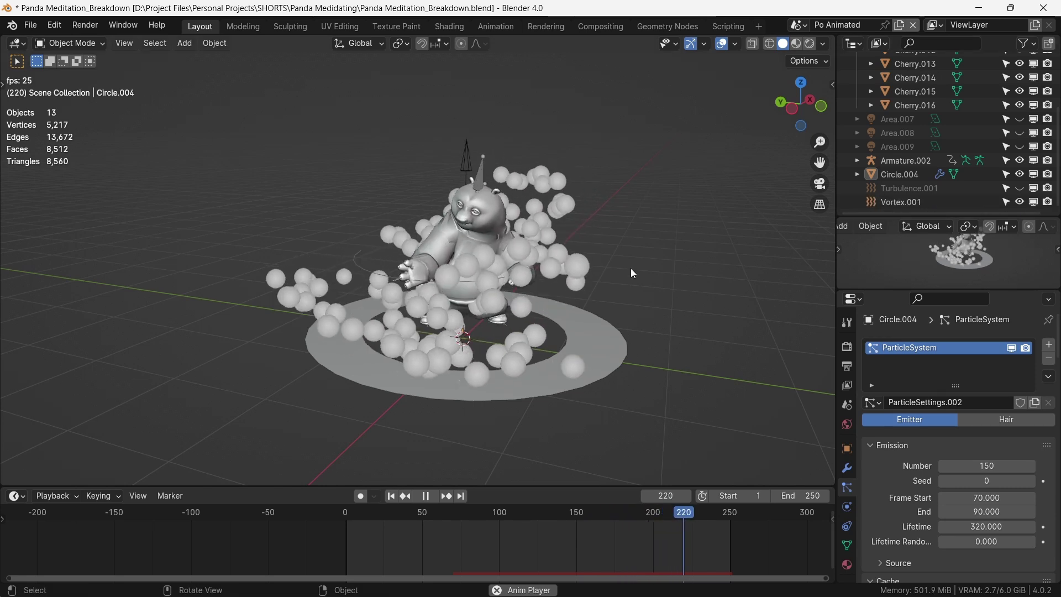
{"action": "key", "text": "space"}
{"action": "left_click", "coordinate": [435, 299]}
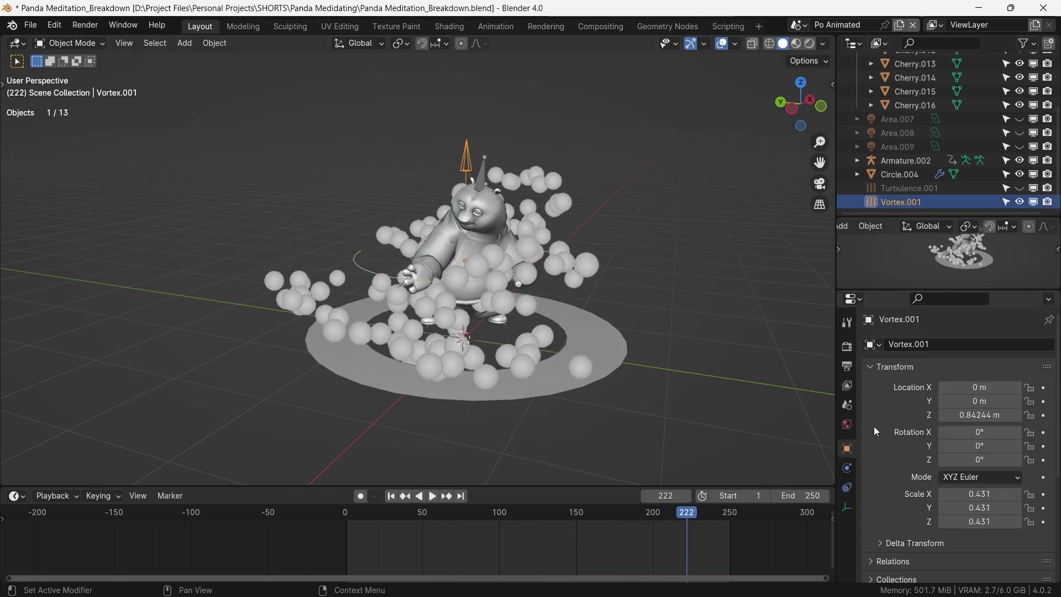
{"action": "left_click", "coordinate": [848, 469]}
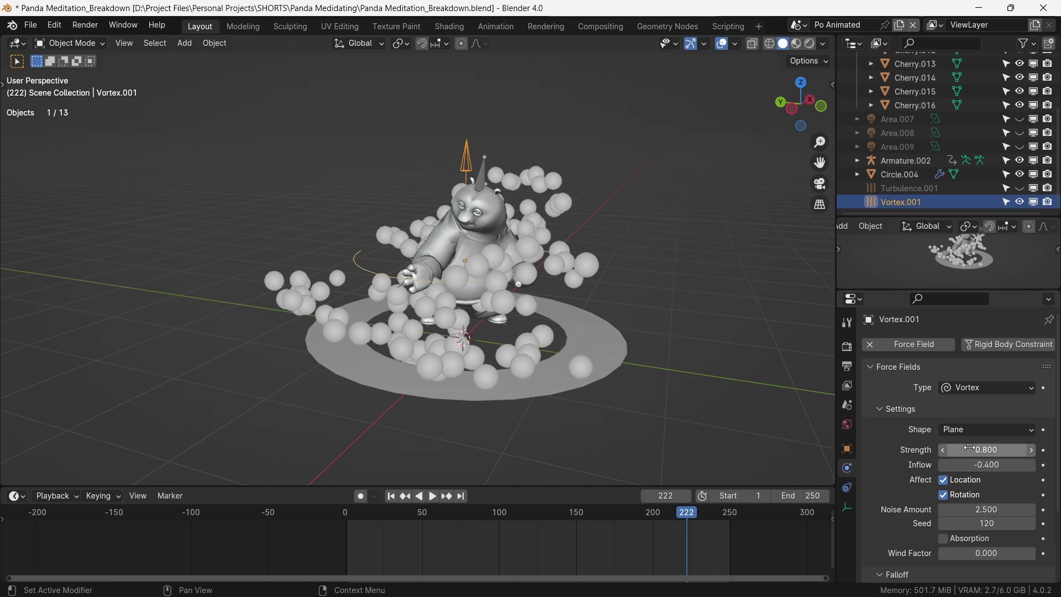
{"action": "middle_click_drag", "start_coordinate": [1001, 487], "coordinate": [1004, 384]}
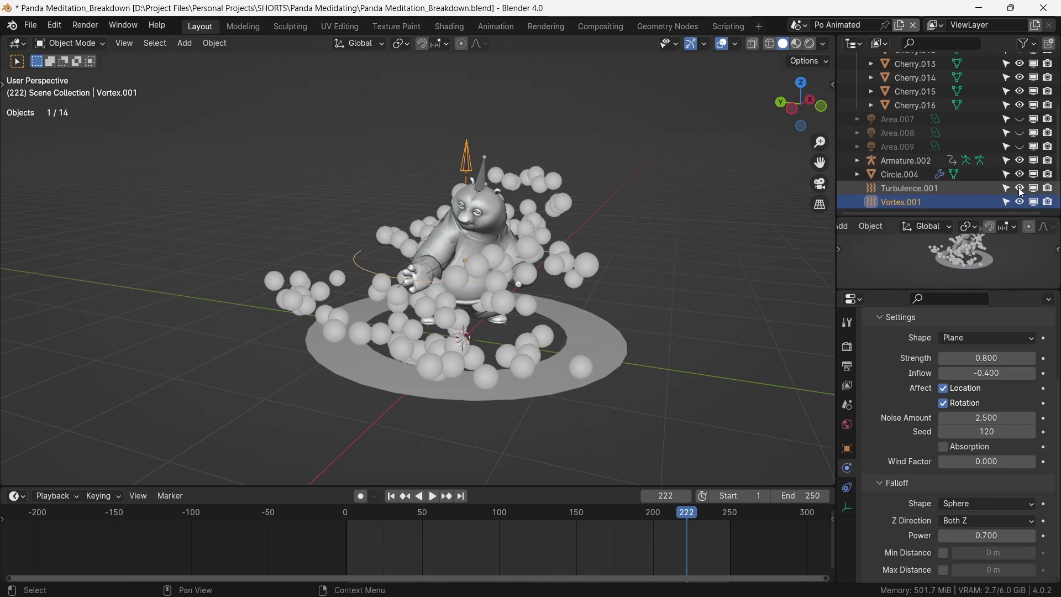
- From frame 34, select Turbulence.001 and replay the particle swirl around the panda
{"action": "left_click", "coordinate": [398, 520]}
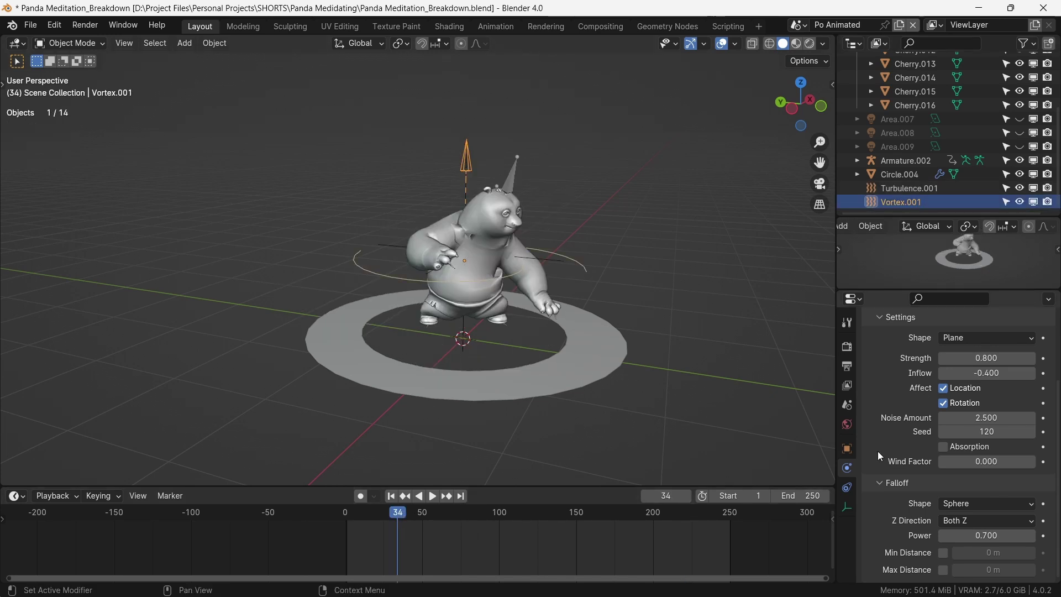
{"action": "left_click", "coordinate": [404, 251]}
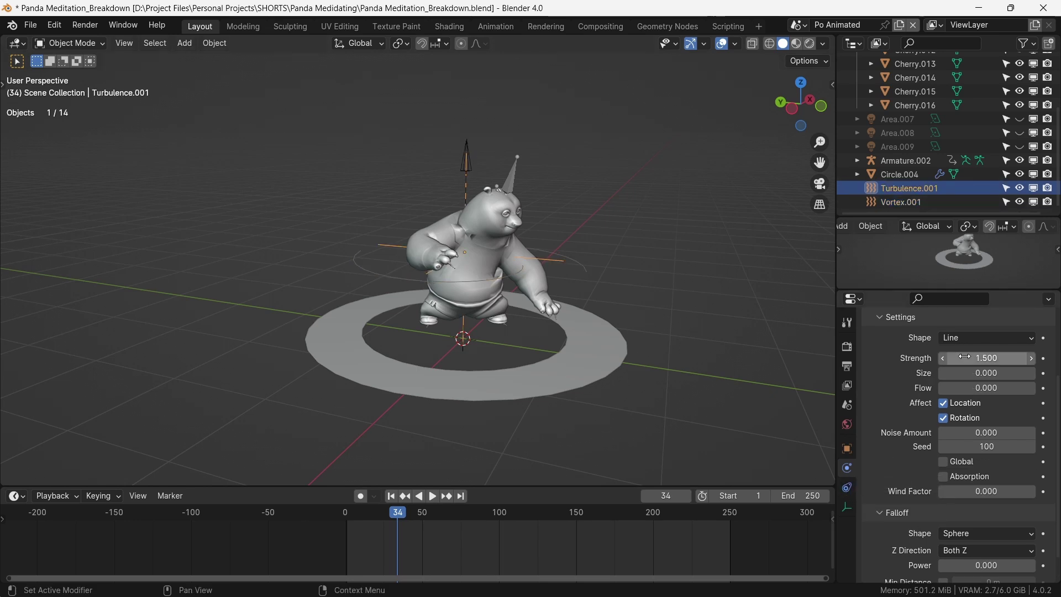
{"action": "key", "text": "space"}
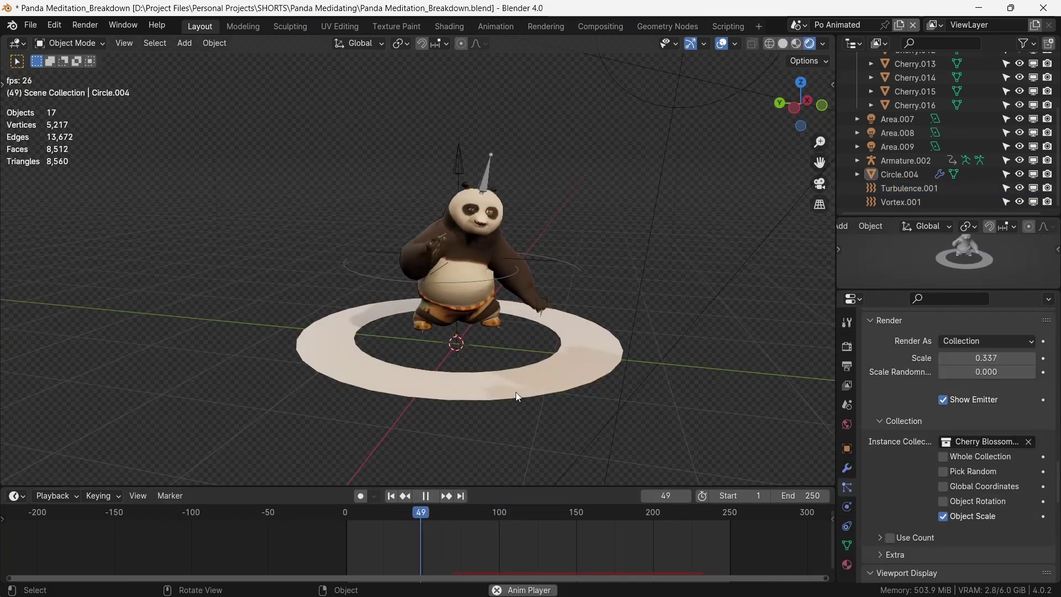
{"action": "middle_click_drag", "start_coordinate": [500, 386], "coordinate": [565, 356]}
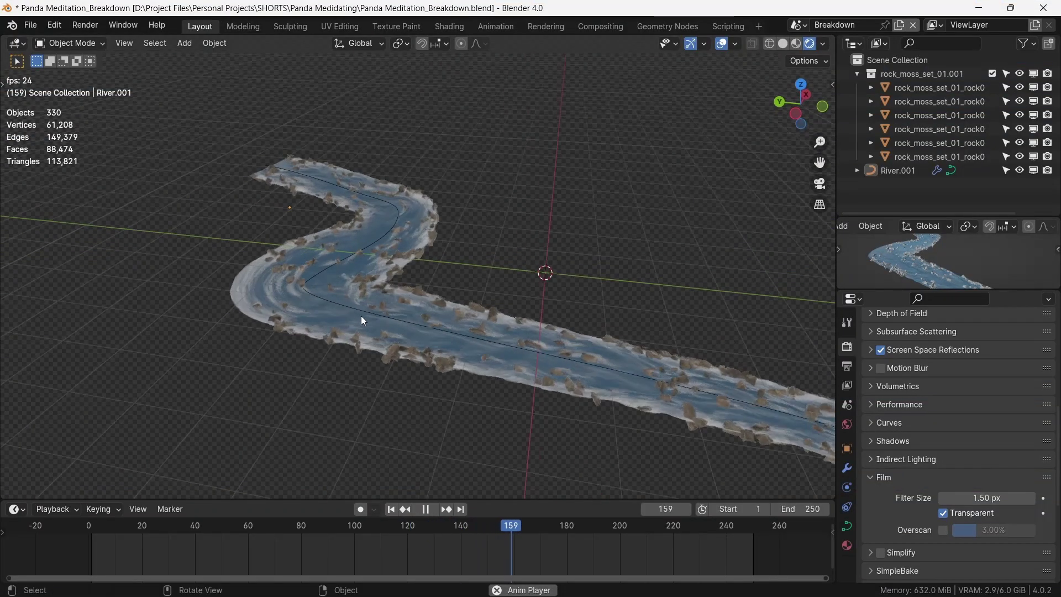
- Enter Edit Mode on River.001 and move two of its control points to reshape it
{"action": "left_click", "coordinate": [366, 311]}
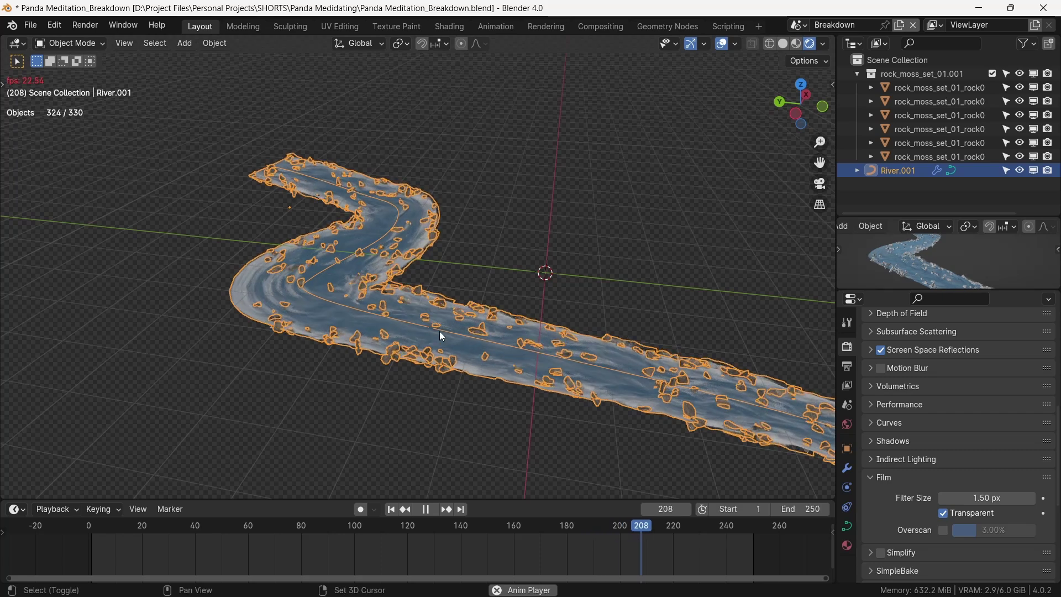
{"action": "middle_click_drag", "start_coordinate": [439, 331], "coordinate": [400, 325]}
{"action": "key", "text": "ctrl+Tab"}
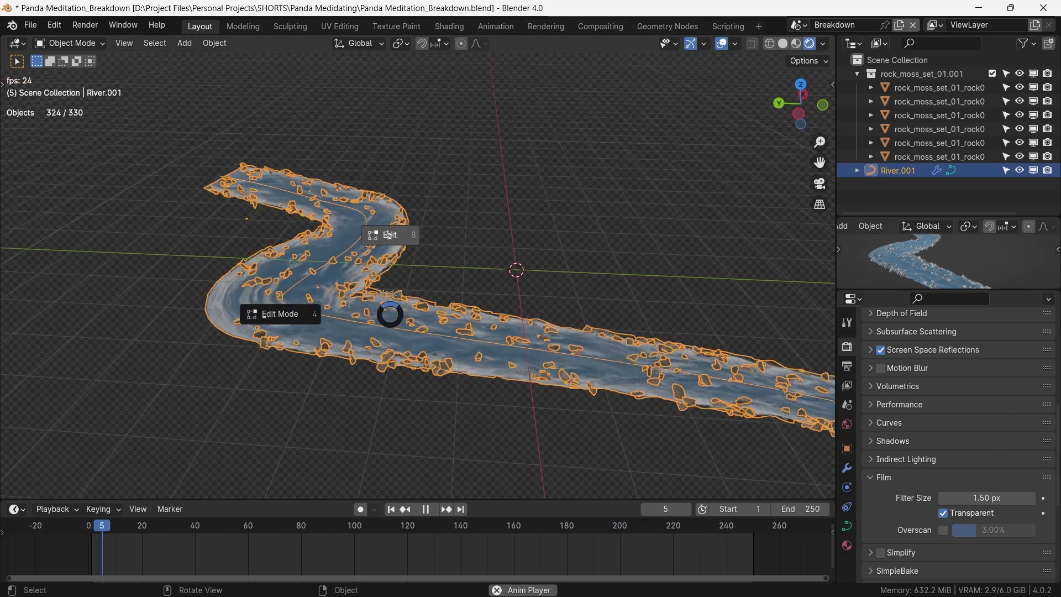
{"action": "left_click", "coordinate": [390, 267]}
{"action": "scroll", "coordinate": [473, 297], "scroll_direction": "down", "scroll_amount": 4}
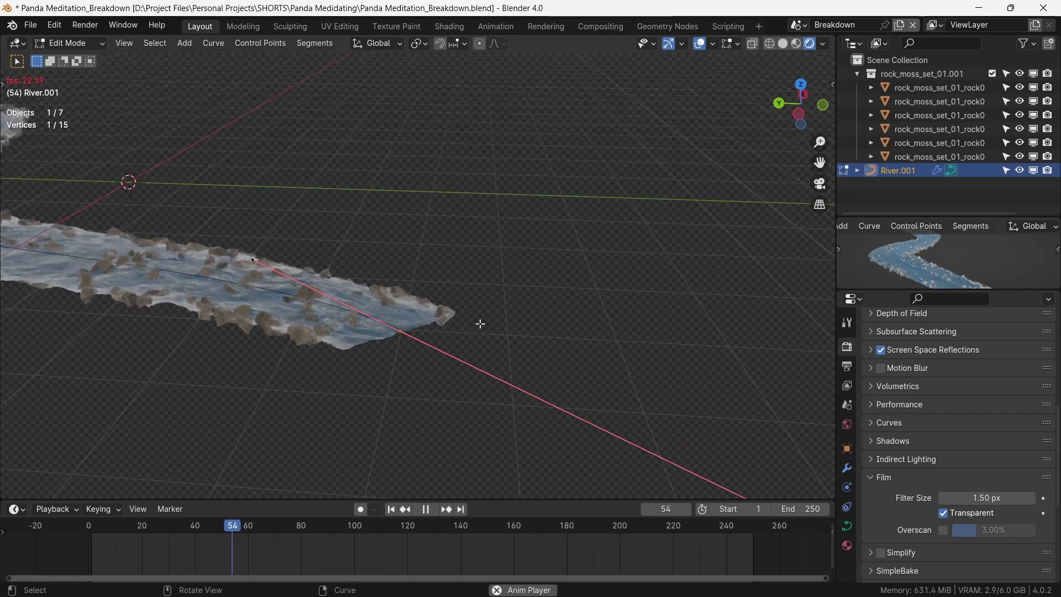
{"action": "middle_click_drag", "start_coordinate": [480, 324], "coordinate": [445, 350]}
{"action": "key", "text": "g"}
{"action": "left_click", "coordinate": [614, 330]}
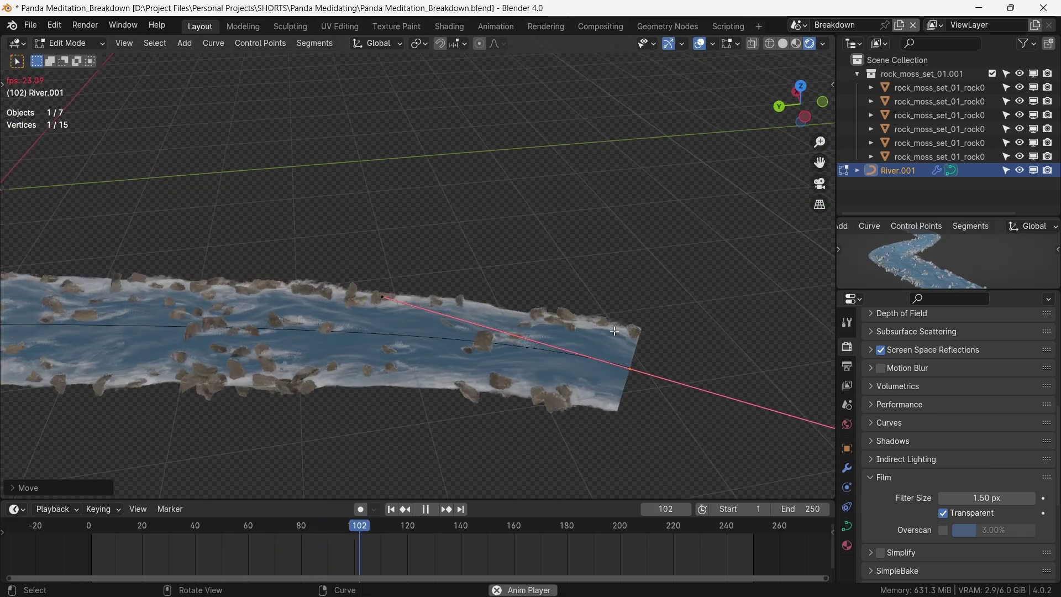
{"action": "scroll", "coordinate": [562, 318], "scroll_direction": "down", "scroll_amount": 6}
{"action": "left_click", "coordinate": [236, 302]}
{"action": "key", "text": "g"}
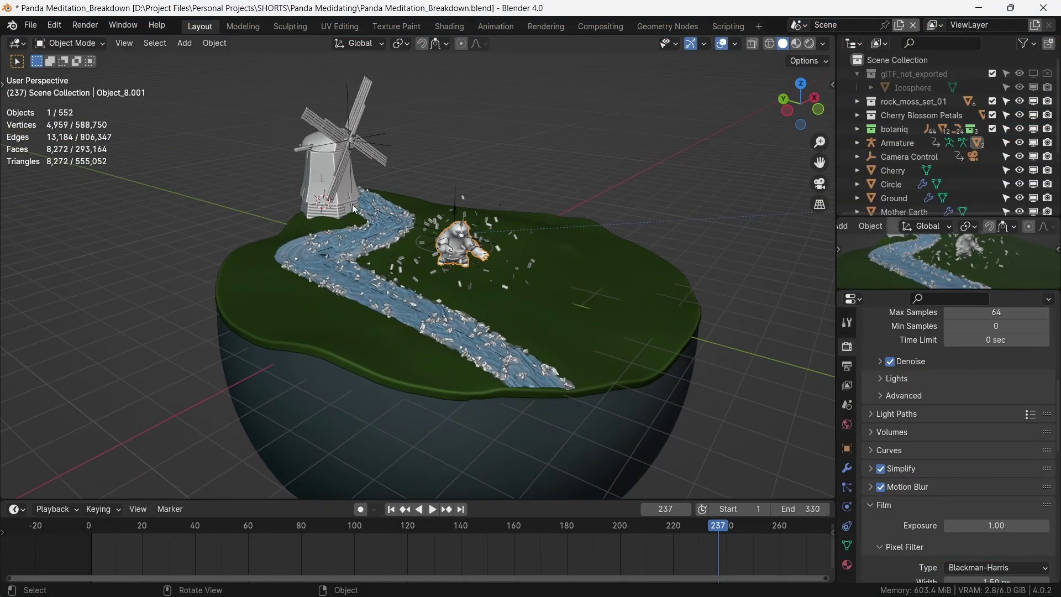
- Select the River and orbit the island so the river runs diagonally across it
{"action": "left_click", "coordinate": [344, 247]}
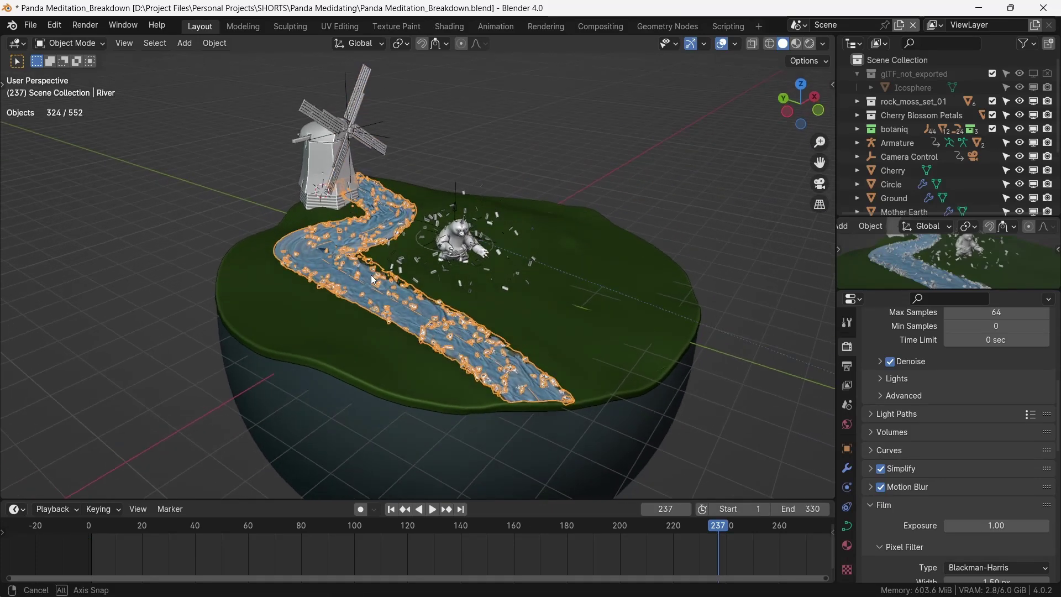
{"action": "mouse_move", "coordinate": [370, 274]}
{"action": "middle_mouse_down"}
{"action": "mouse_move", "coordinate": [313, 283]}
{"action": "mouse_move", "coordinate": [356, 283]}
{"action": "middle_mouse_up"}
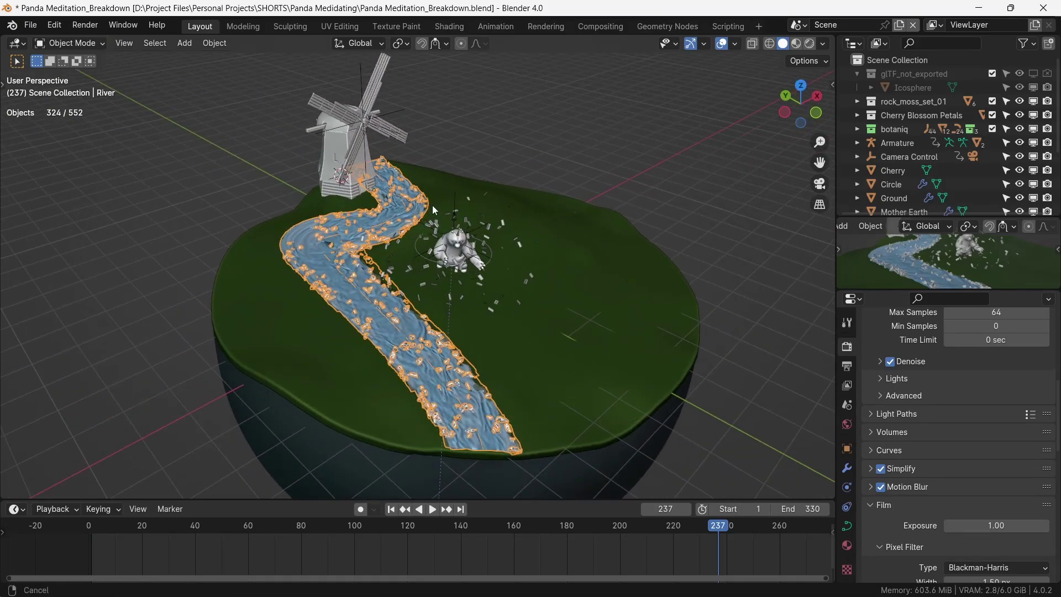
{"action": "scroll", "coordinate": [440, 253], "scroll_direction": "down", "scroll_amount": 3}
{"action": "middle_click_drag", "start_coordinate": [441, 256], "coordinate": [459, 224]}
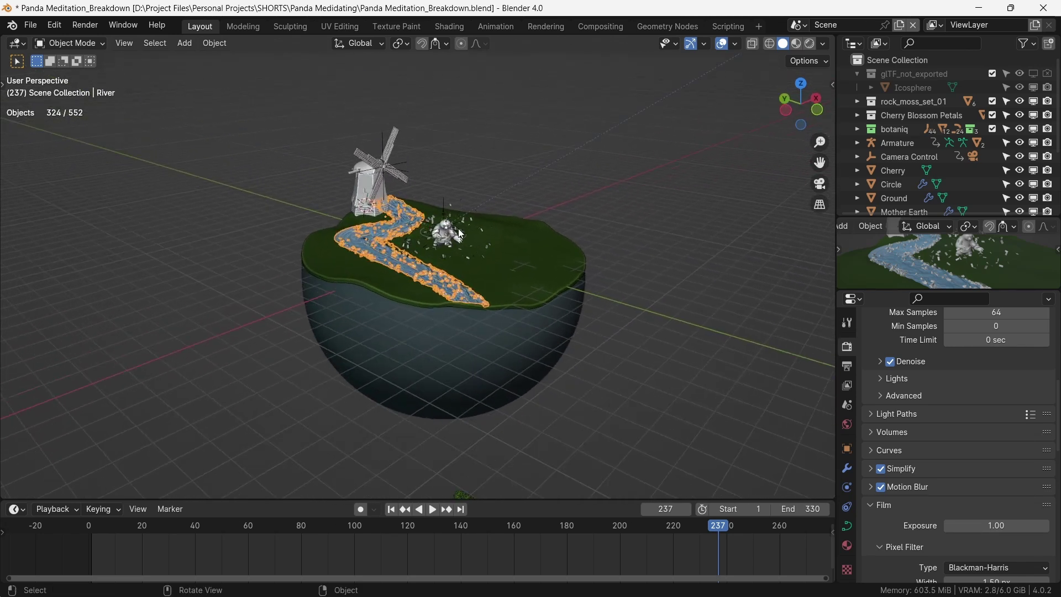
- Deselect the river and briefly check the botaniq side panel
{"action": "left_click", "coordinate": [493, 198]}
{"action": "scroll", "coordinate": [460, 235], "scroll_direction": "up", "scroll_amount": 2}
{"action": "key", "text": "n"}
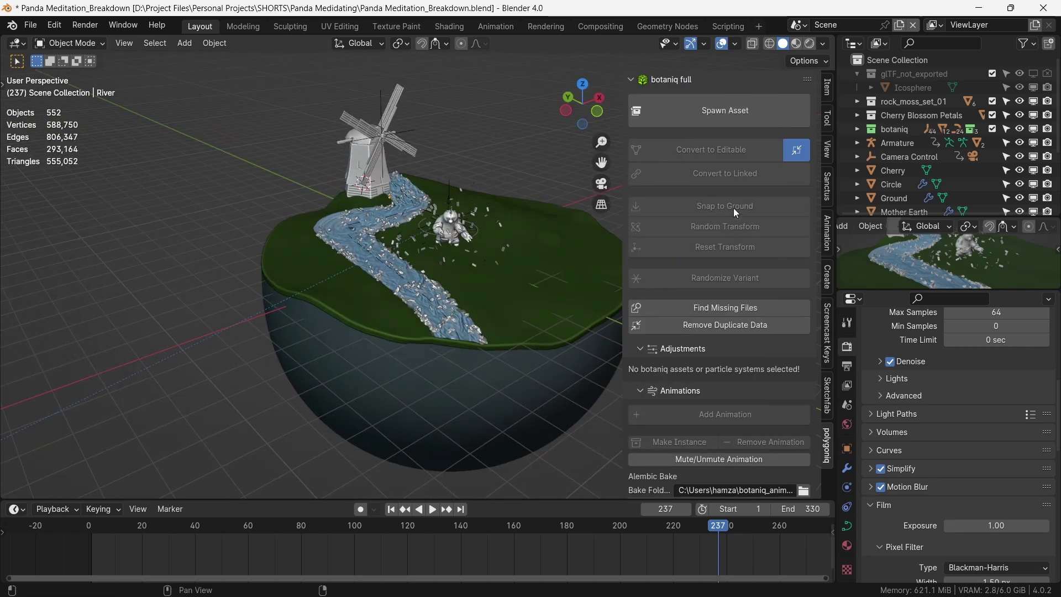
{"action": "key", "text": "n"}
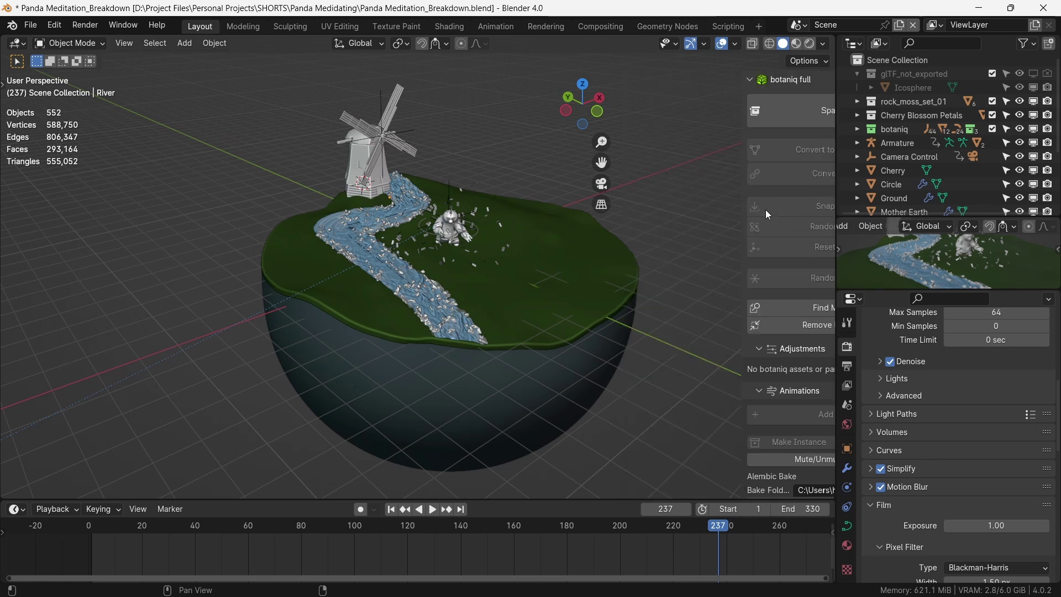
- Enable viewport display for the Ground's pps_New Trees and weeds particle systems
{"action": "left_click", "coordinate": [596, 288]}
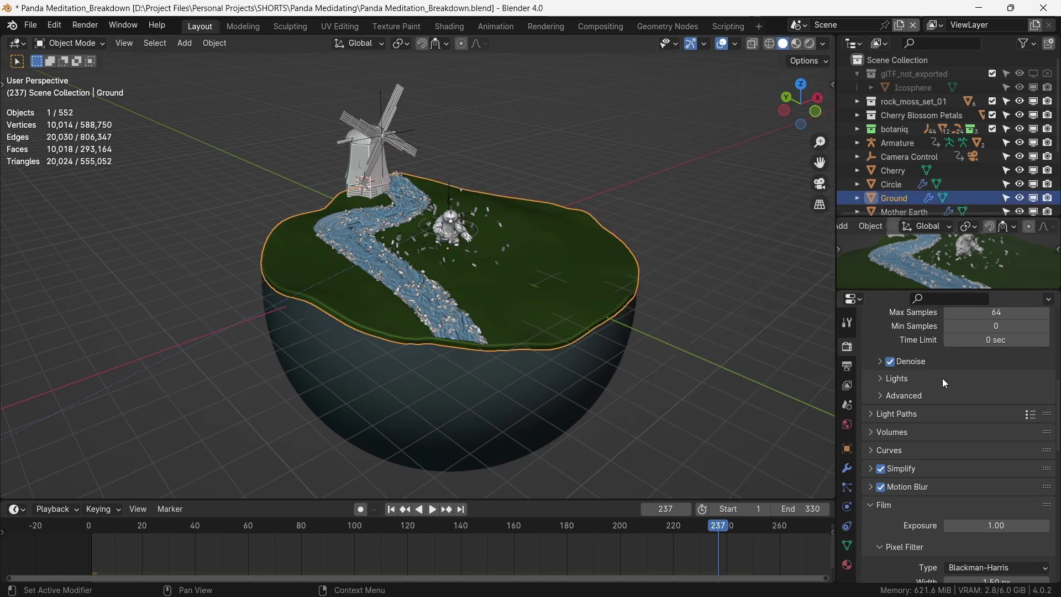
{"action": "left_click", "coordinate": [847, 487]}
{"action": "scroll", "coordinate": [976, 385], "scroll_direction": "up", "scroll_amount": 3}
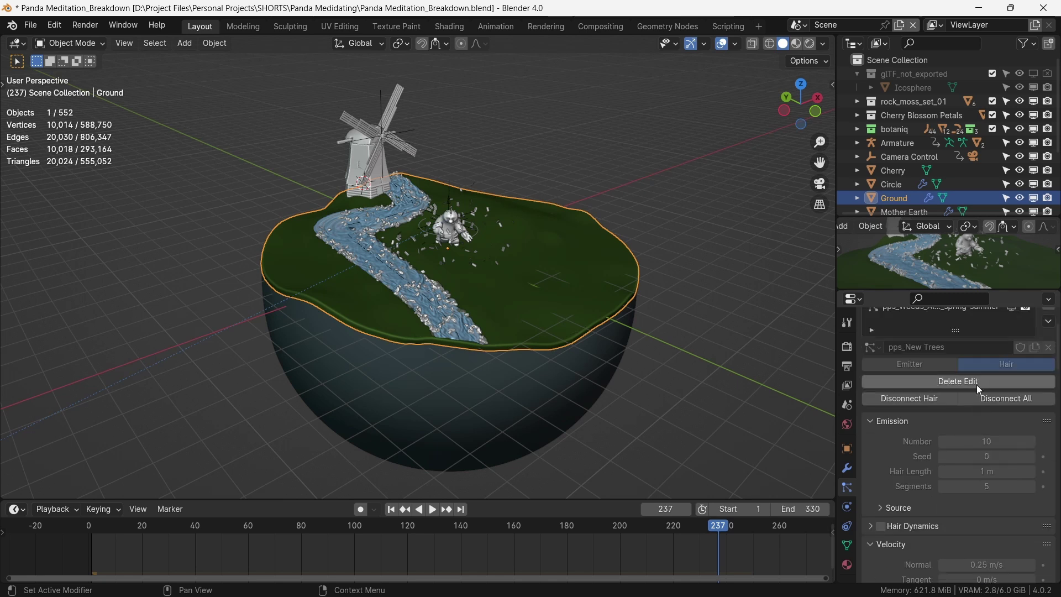
{"action": "scroll", "coordinate": [977, 385], "scroll_direction": "up", "scroll_amount": 3}
{"action": "left_click", "coordinate": [1012, 349]}
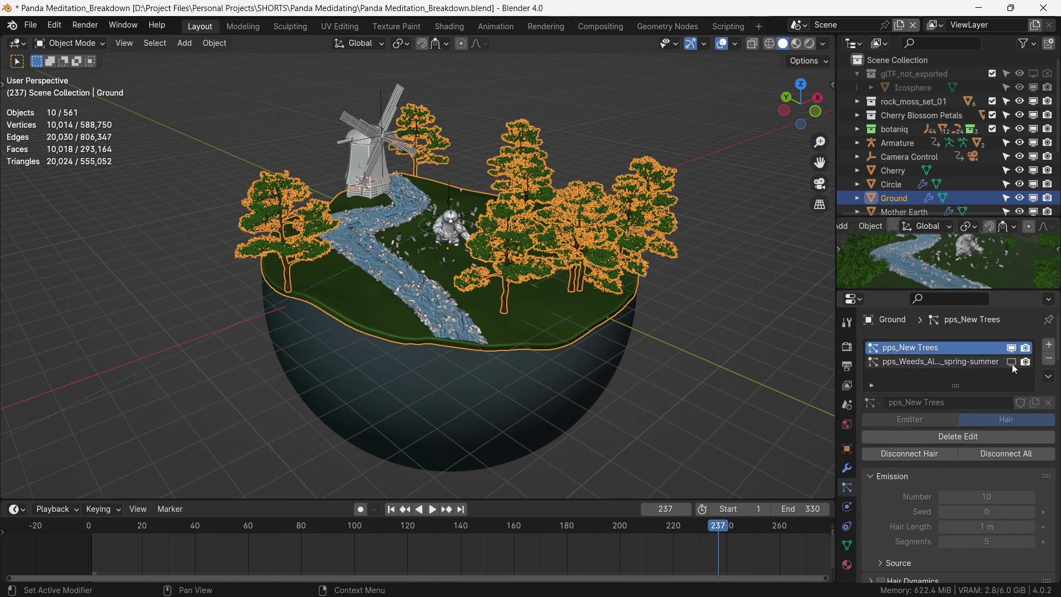
{"action": "left_click", "coordinate": [1012, 362]}
{"action": "key", "text": "alt+a"}
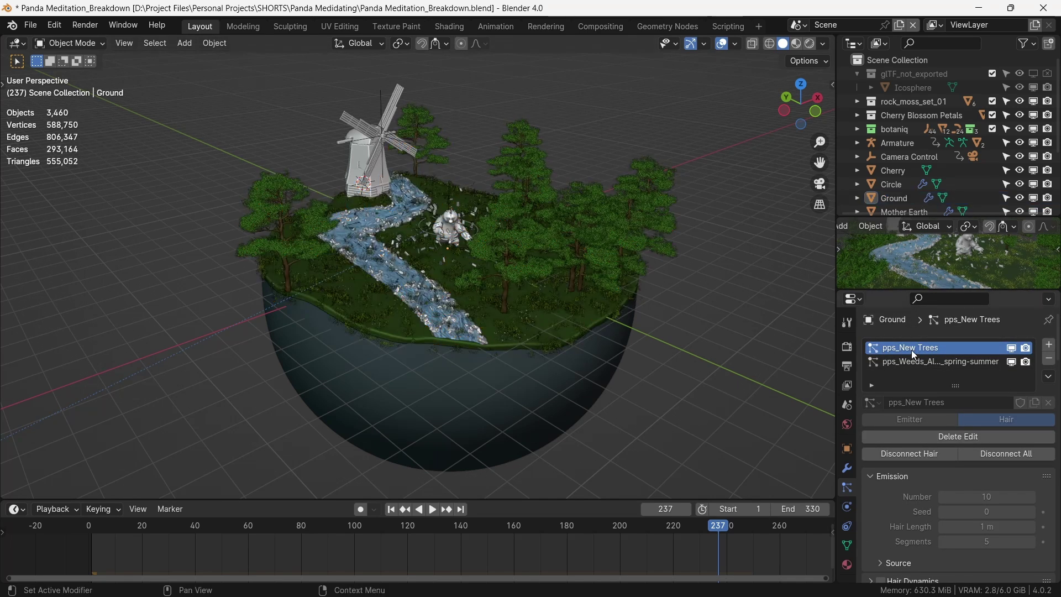
{"action": "scroll", "coordinate": [464, 244], "scroll_direction": "up", "scroll_amount": 3}
{"action": "middle_click_drag", "start_coordinate": [463, 244], "coordinate": [498, 233]}
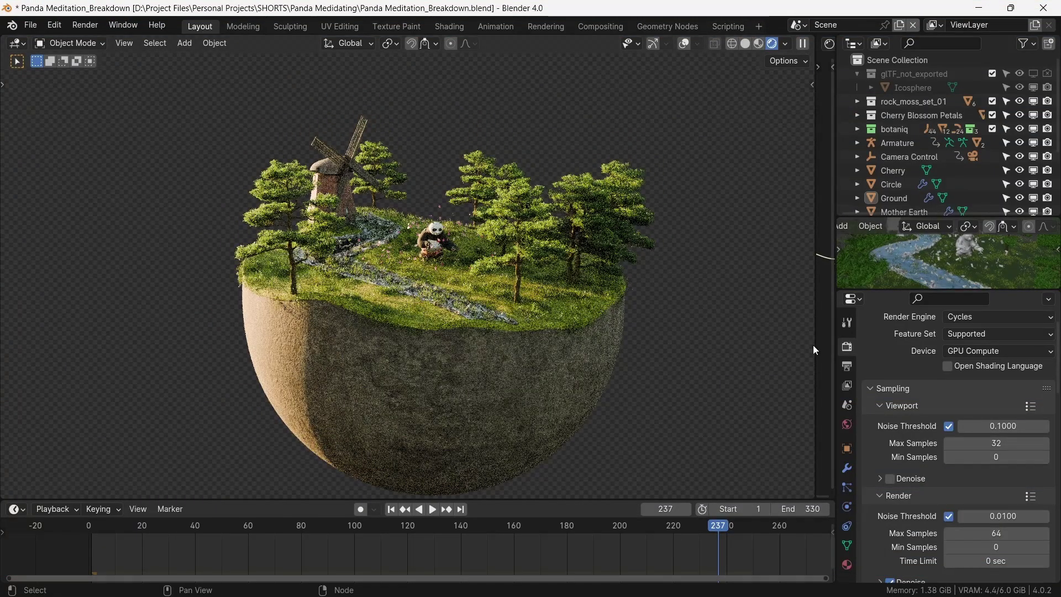
- In the World Shader Editor, keep the Nishita Sky Texture and turn sun rotation from 355° to 380°
{"action": "left_click_drag", "start_coordinate": [815, 350], "coordinate": [500, 350]}
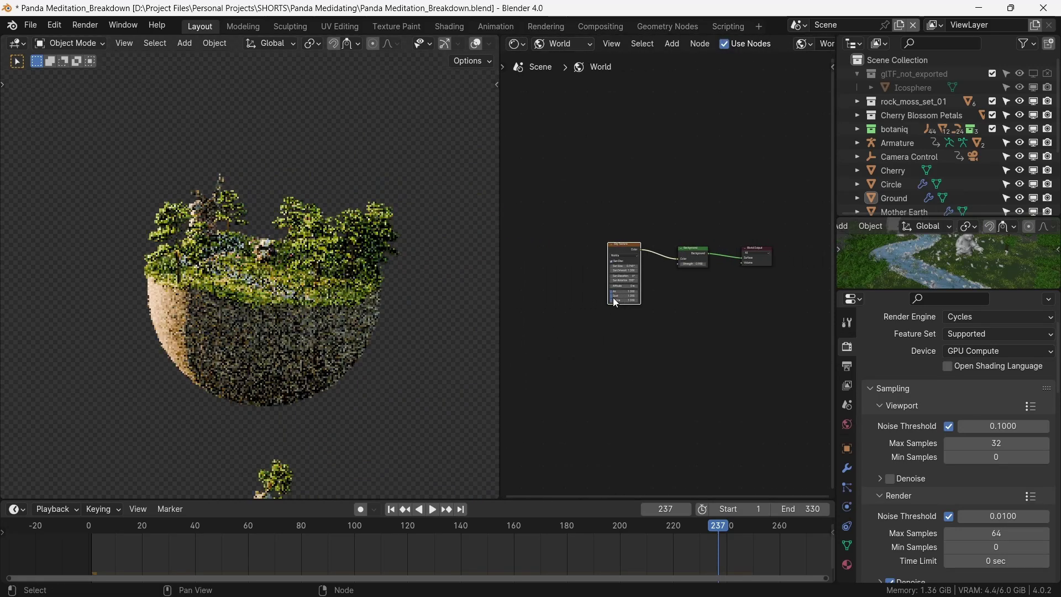
{"action": "scroll", "coordinate": [643, 257], "scroll_direction": "up", "scroll_amount": 6}
{"action": "left_click", "coordinate": [655, 247]}
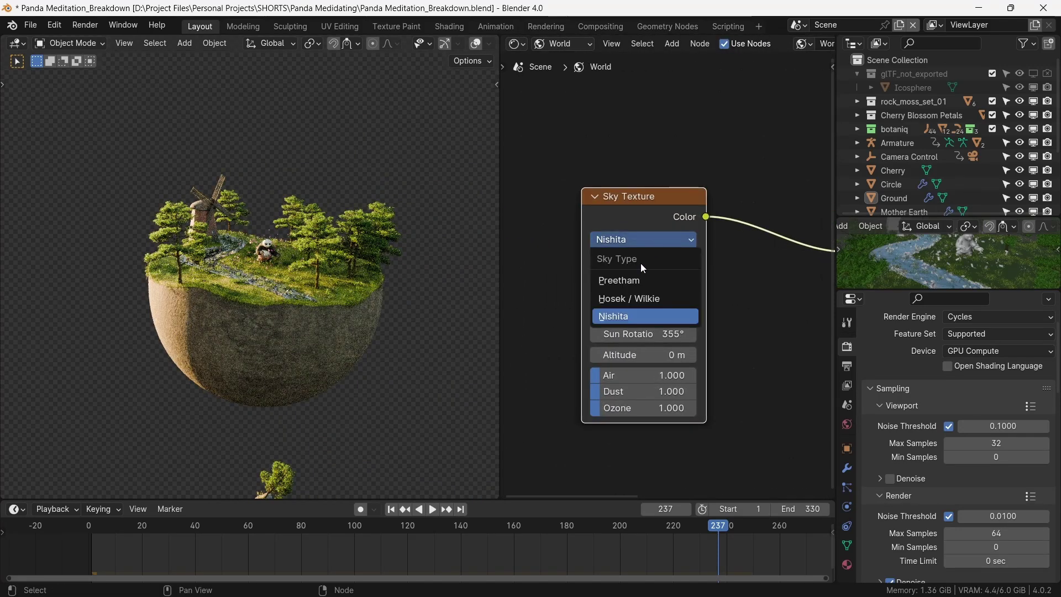
{"action": "left_click", "coordinate": [618, 316]}
{"action": "middle_click_drag", "start_coordinate": [766, 316], "coordinate": [751, 295]}
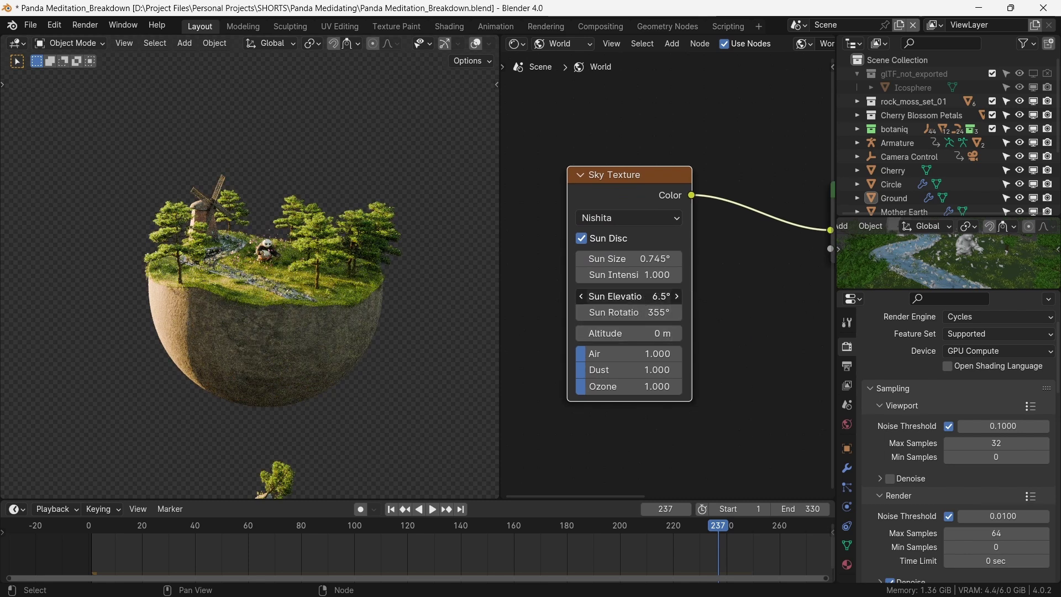
{"action": "left_click_drag", "start_coordinate": [629, 296], "coordinate": [647, 314]}
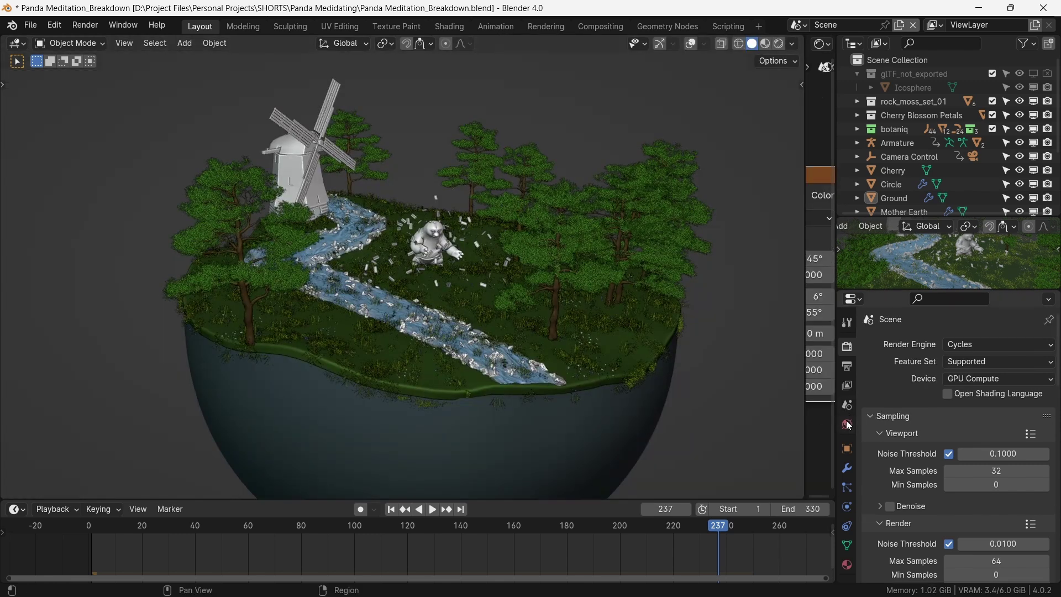
- Merge the node editor back into the 3D viewport
{"action": "right_click", "coordinate": [805, 423]}
{"action": "left_click", "coordinate": [799, 424]}
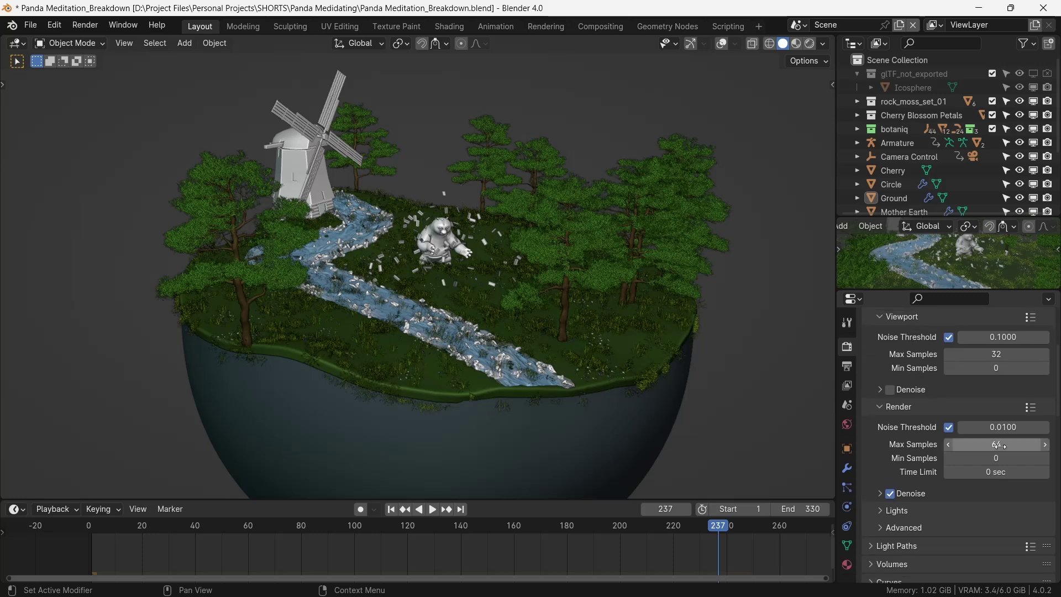
{"action": "middle_click_drag", "start_coordinate": [973, 526], "coordinate": [970, 424]}
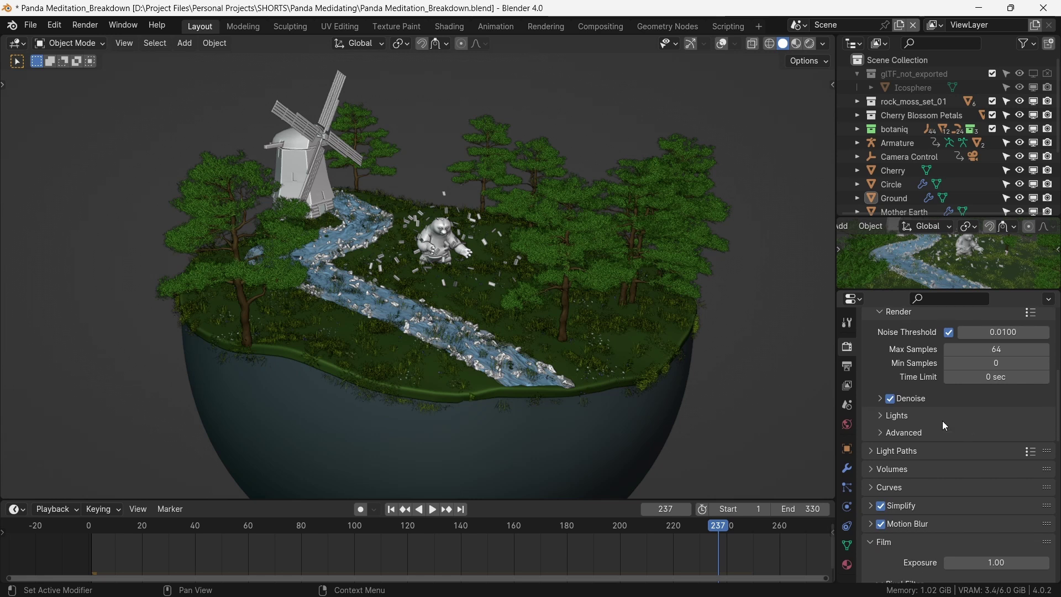
- Keep OpenImageDenoise as the denoiser, collapse Denoise, and scroll to check Film Transparent is enabled
{"action": "left_click", "coordinate": [880, 399]}
{"action": "scroll", "coordinate": [950, 472], "scroll_direction": "down", "scroll_amount": 2}
{"action": "left_click", "coordinate": [958, 393]}
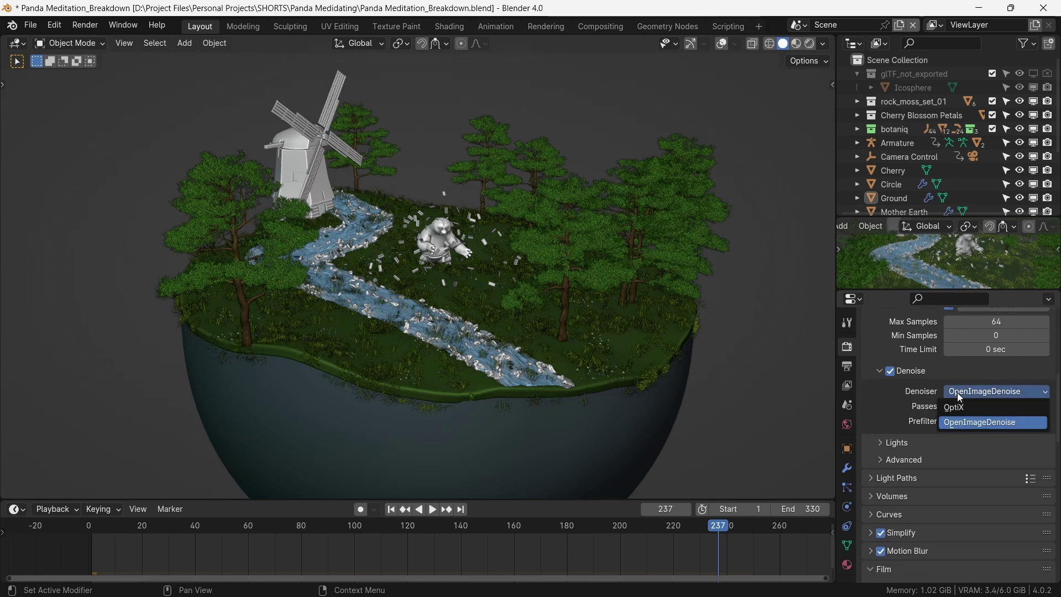
{"action": "left_click", "coordinate": [969, 420]}
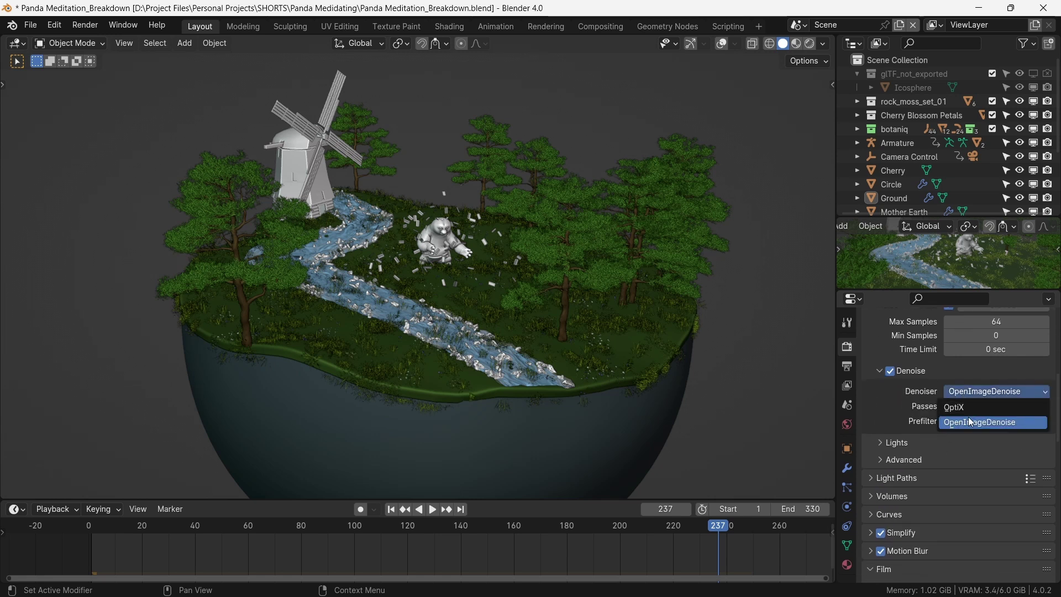
{"action": "left_click", "coordinate": [881, 372]}
{"action": "scroll", "coordinate": [907, 409], "scroll_direction": "down", "scroll_amount": 6}
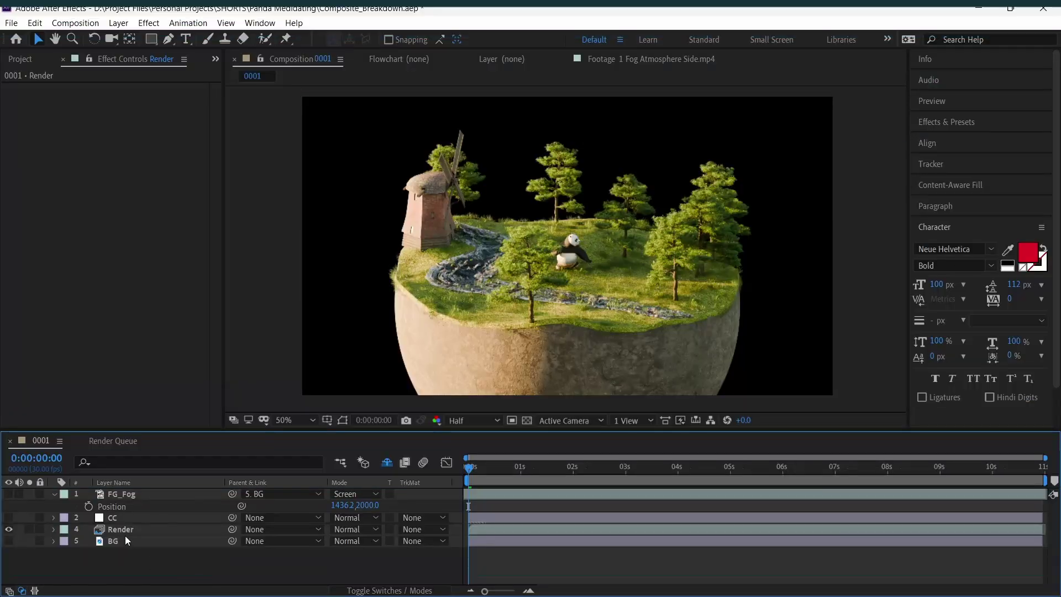
- Select the Render layer and pan the composition view slightly
{"action": "left_click", "coordinate": [128, 529]}
{"action": "scroll", "coordinate": [566, 286], "scroll_direction": "down", "scroll_amount": 1}
{"action": "scroll", "coordinate": [561, 319], "scroll_direction": "up", "scroll_amount": 1}
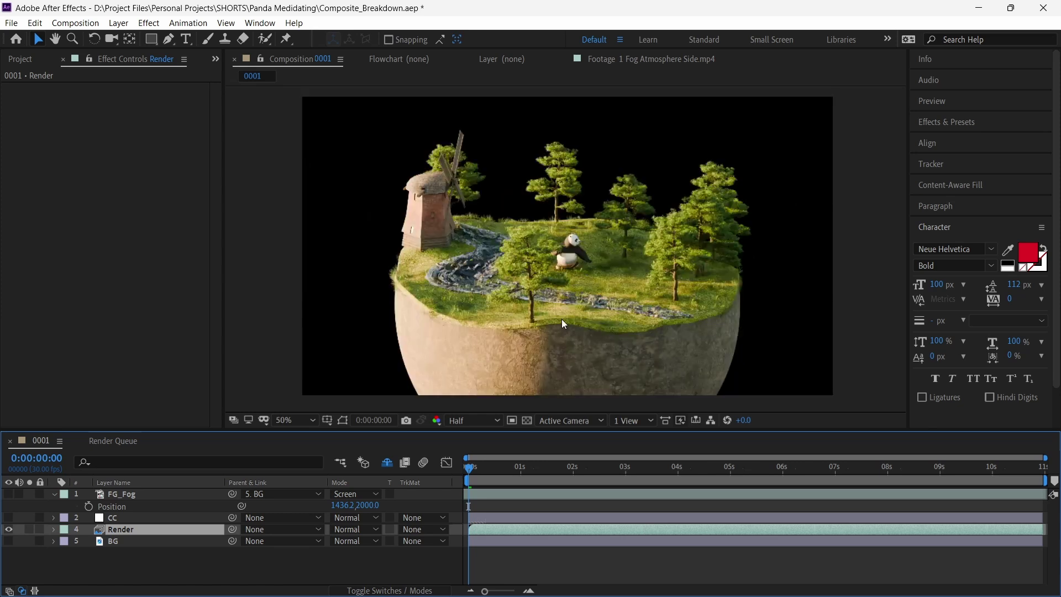
{"action": "key", "text": "h"}
{"action": "left_click_drag", "start_coordinate": [574, 258], "coordinate": [578, 255]}
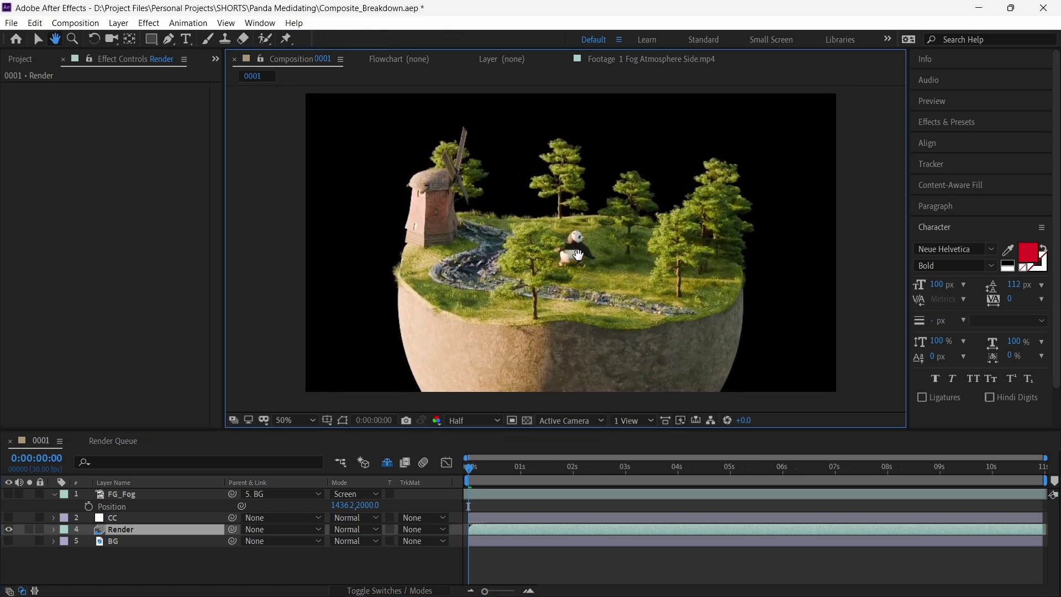
- Show the forest BG layer, check its Position at 0:00:05:16, and enable its Camera Lens Blur
{"action": "left_click", "coordinate": [133, 543]}
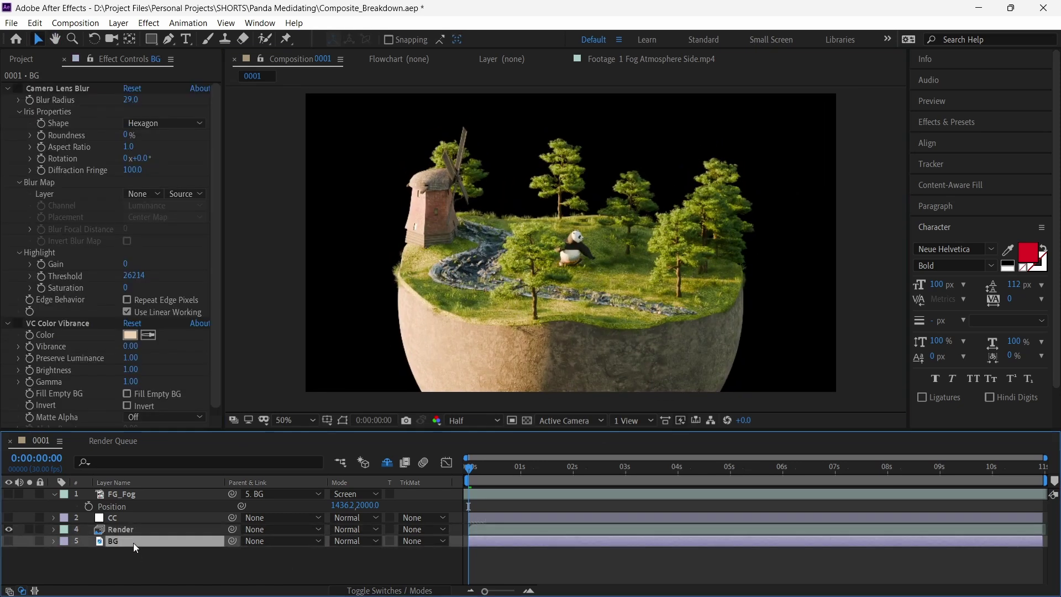
{"action": "left_click", "coordinate": [8, 541]}
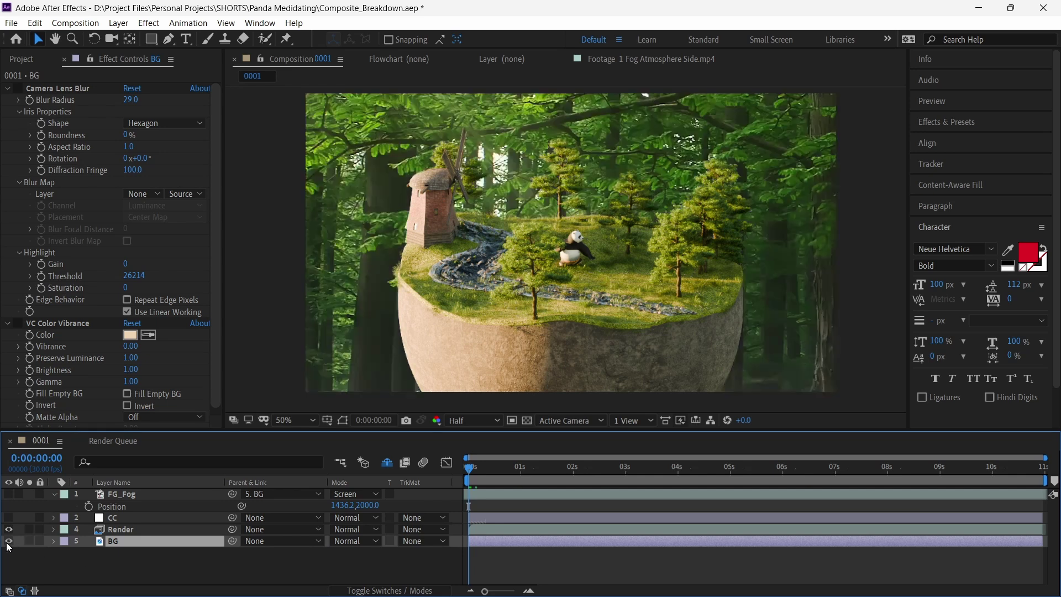
{"action": "key", "text": "p"}
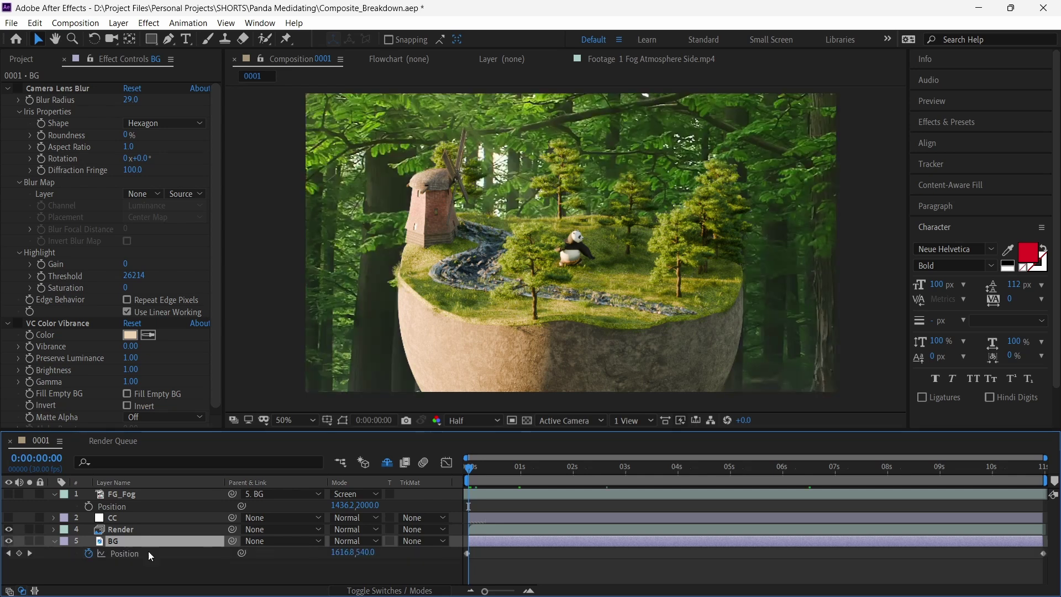
{"action": "left_click", "coordinate": [209, 568]}
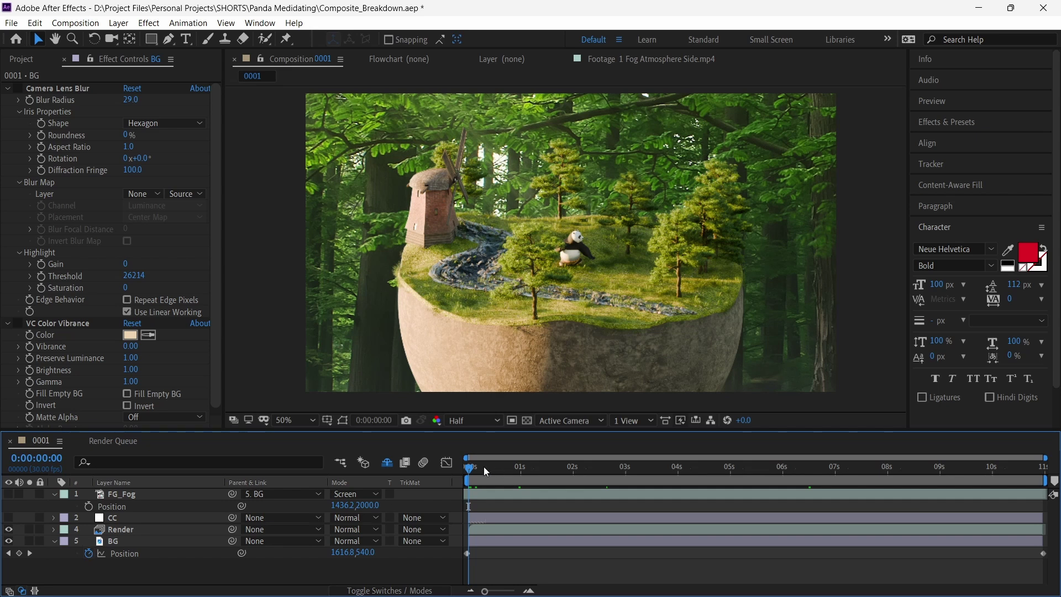
{"action": "left_click", "coordinate": [500, 467]}
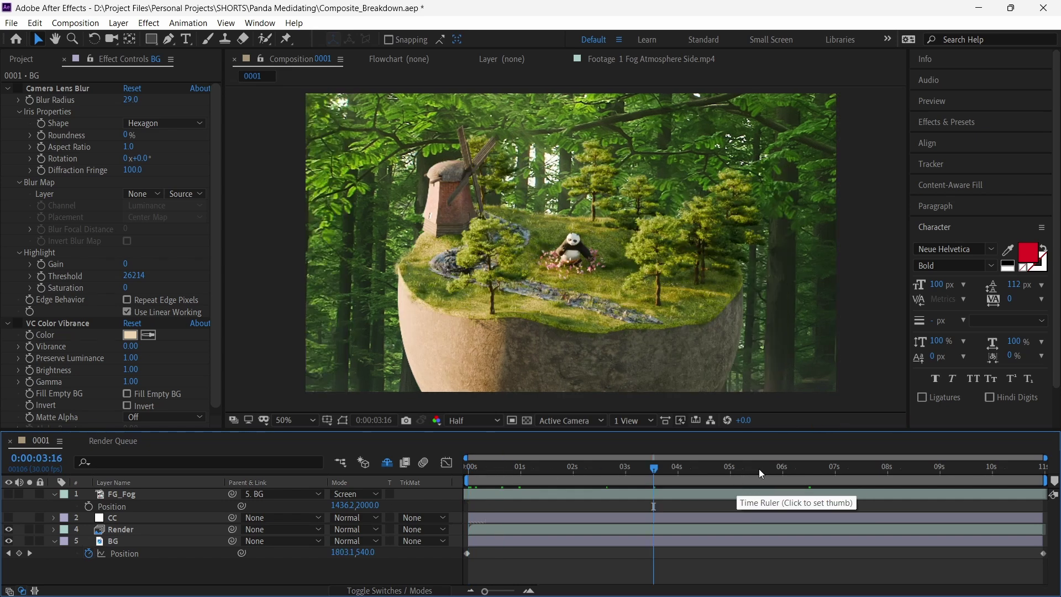
{"action": "left_click", "coordinate": [759, 468]}
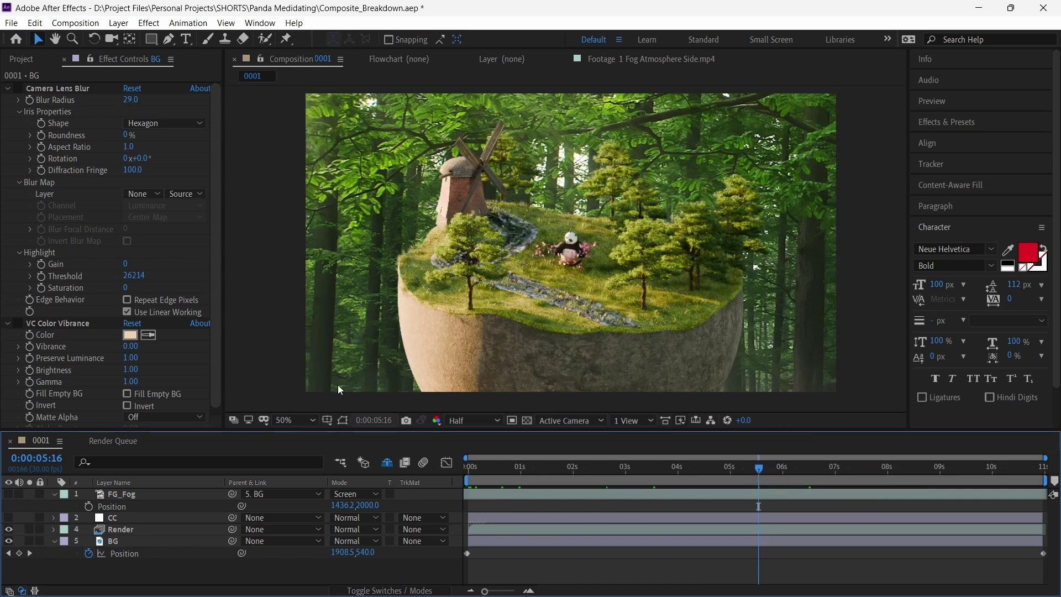
{"action": "left_click", "coordinate": [17, 89]}
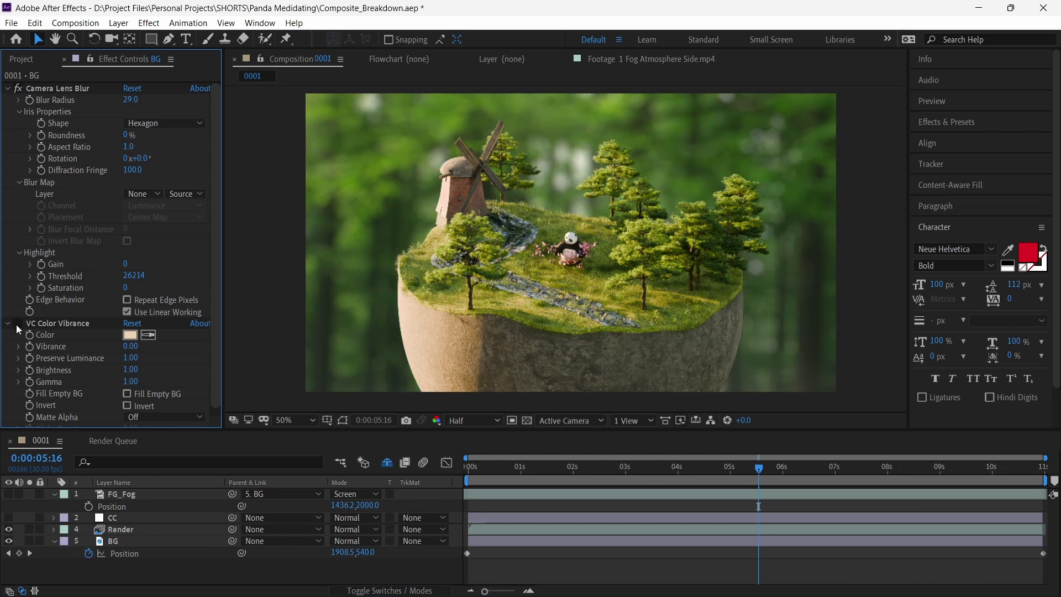
- Enable the CC grade layer, toggling it off and on to compare, then show FG_Fog
{"action": "left_click", "coordinate": [8, 518]}
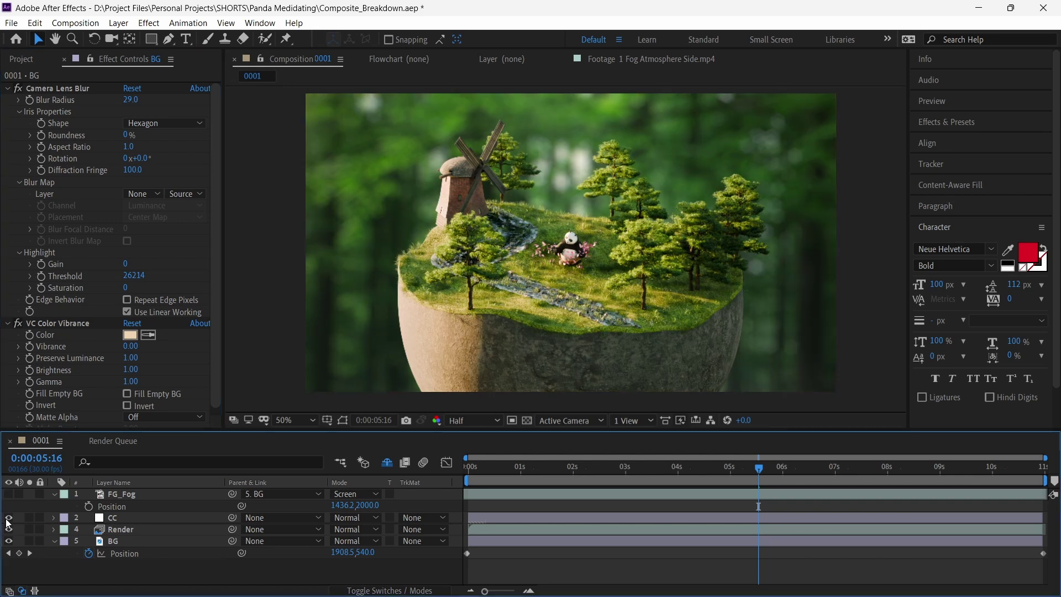
{"action": "left_click", "coordinate": [8, 520]}
{"action": "left_click", "coordinate": [8, 520]}
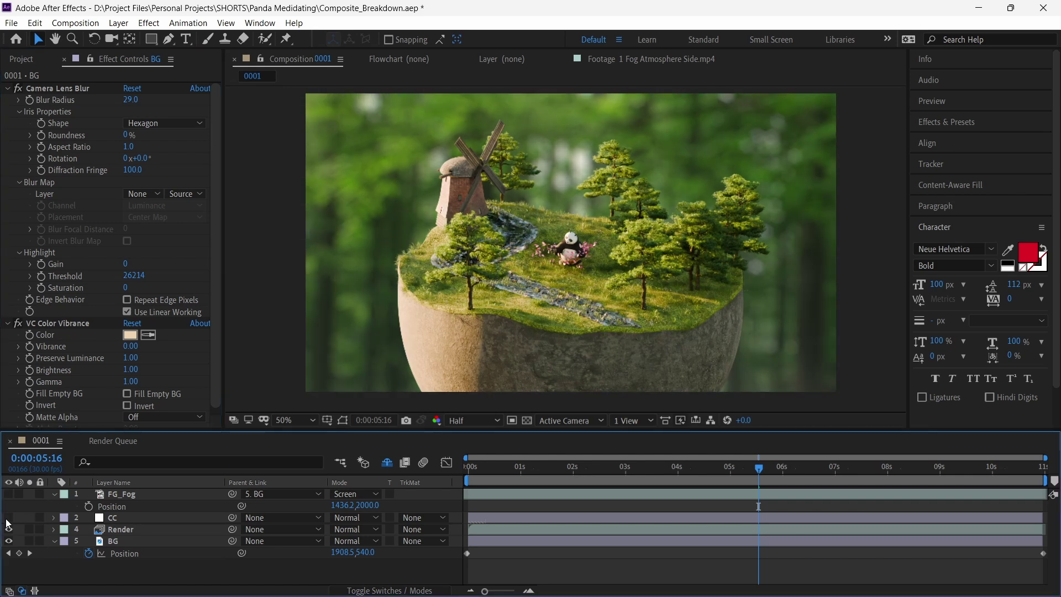
{"action": "left_click", "coordinate": [8, 518]}
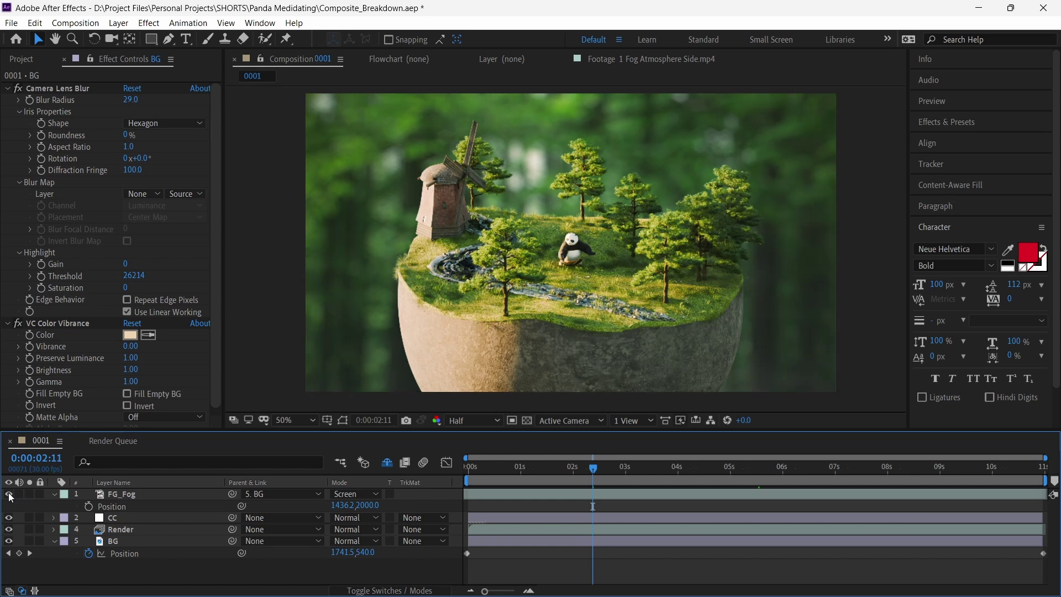
{"action": "left_click", "coordinate": [9, 496]}
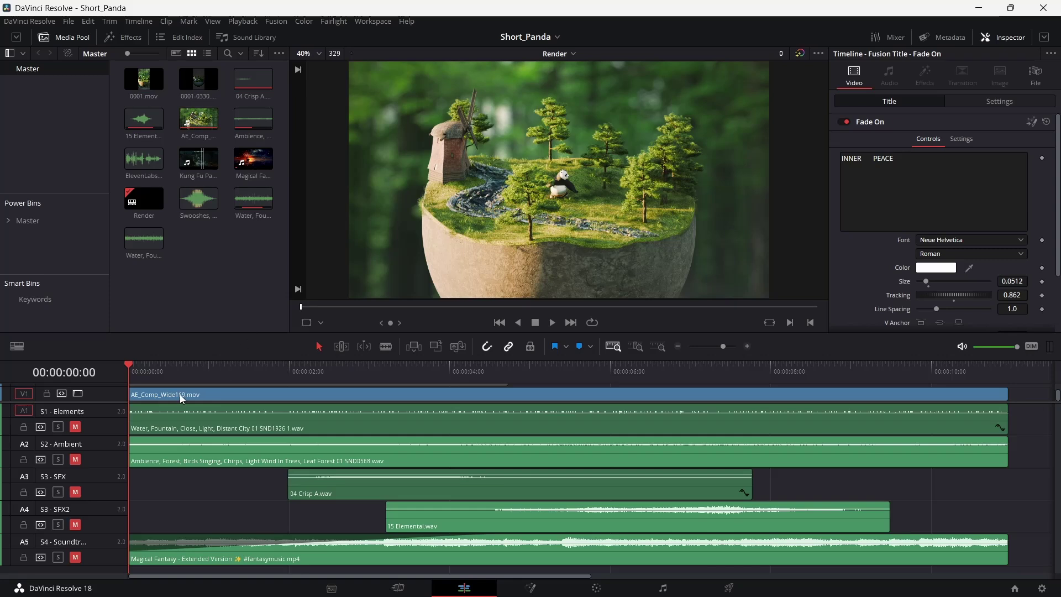
- Unmute the A1 S1 - Elements track and play the AE_Comp_Wide169.mov edit to hear the water
{"action": "left_click", "coordinate": [182, 395]}
{"action": "left_click_drag", "start_coordinate": [133, 363], "coordinate": [125, 422]}
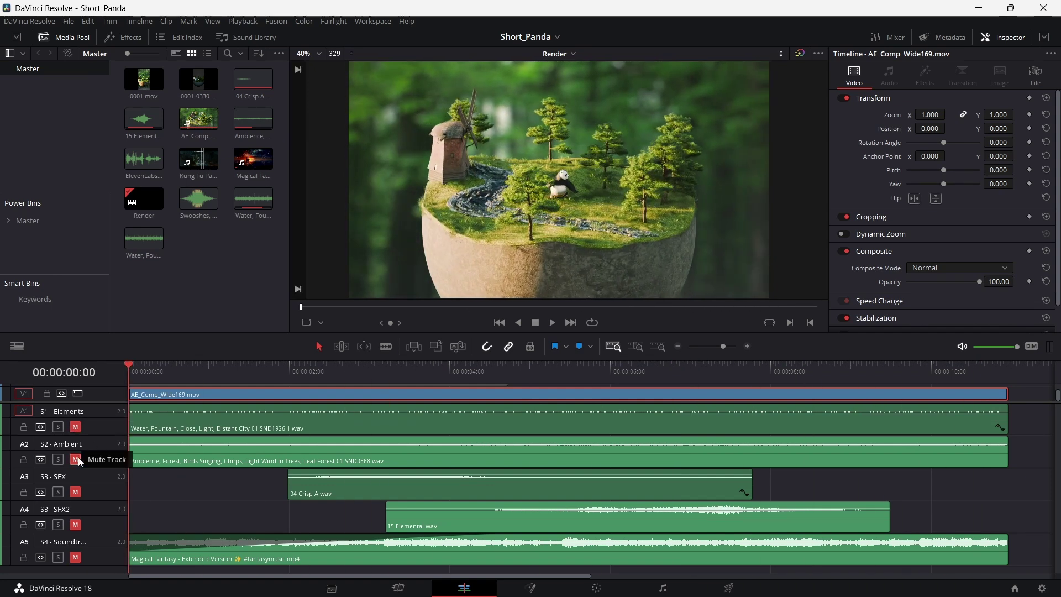
{"action": "left_click", "coordinate": [76, 426]}
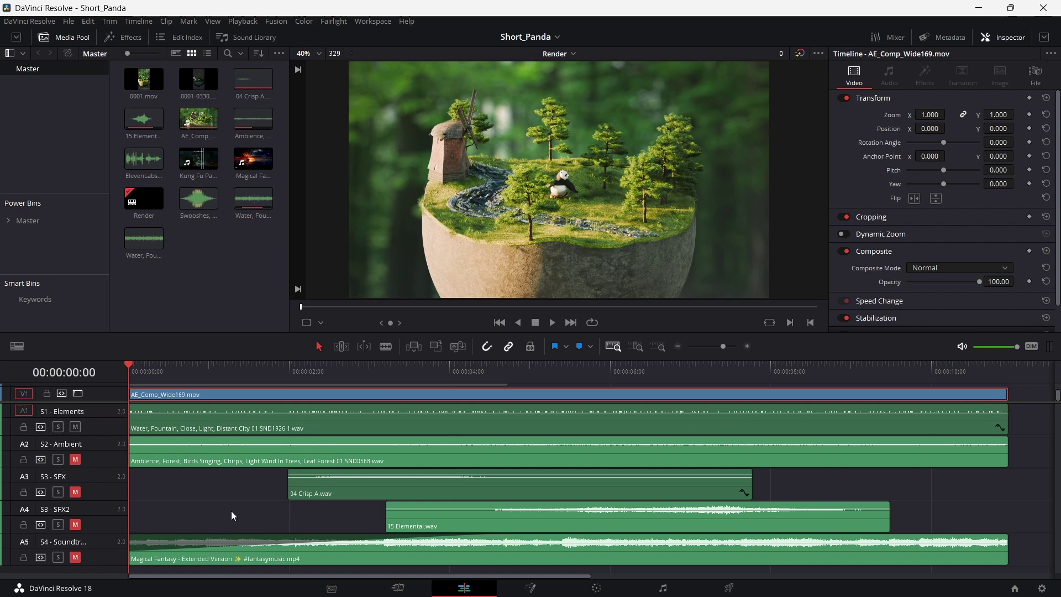
{"action": "key", "text": "space"}
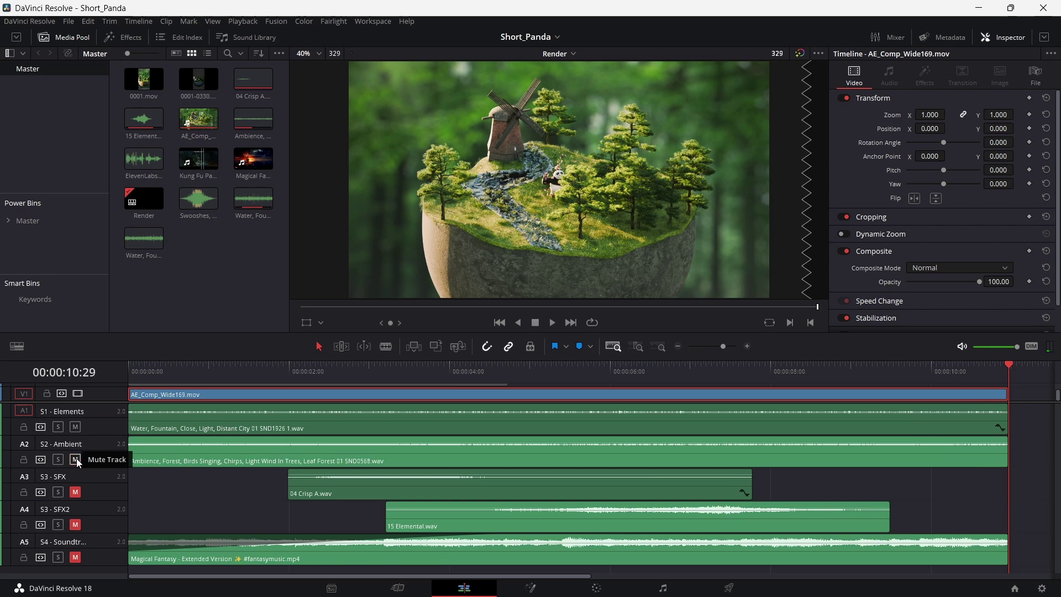
- Play from the start with ambience, unmute SFX and SFX2, then replay from the beginning
{"action": "key", "text": "Home"}
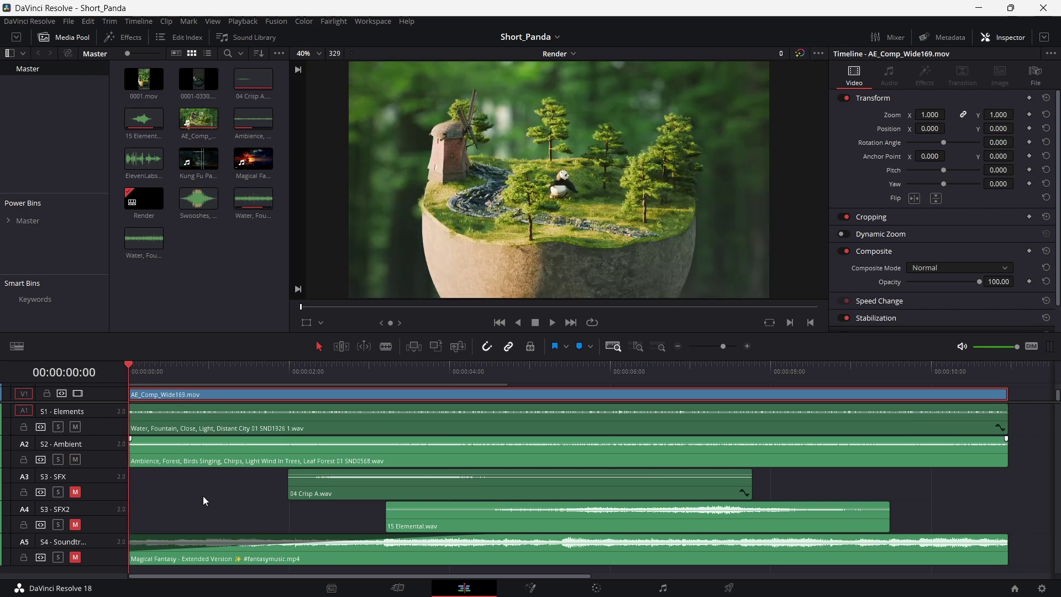
{"action": "key", "text": "space"}
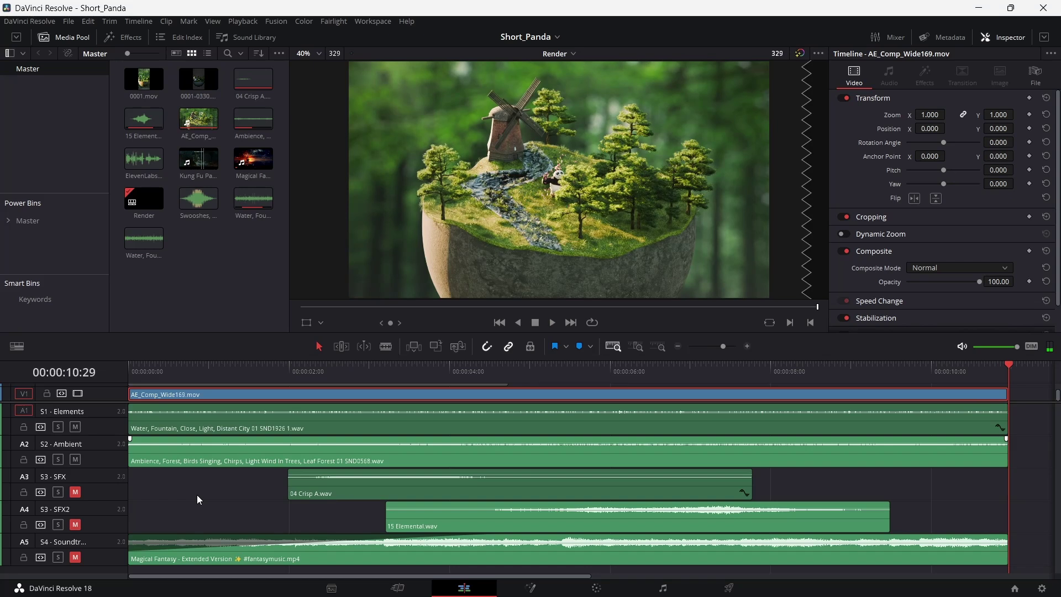
{"action": "left_click", "coordinate": [75, 491]}
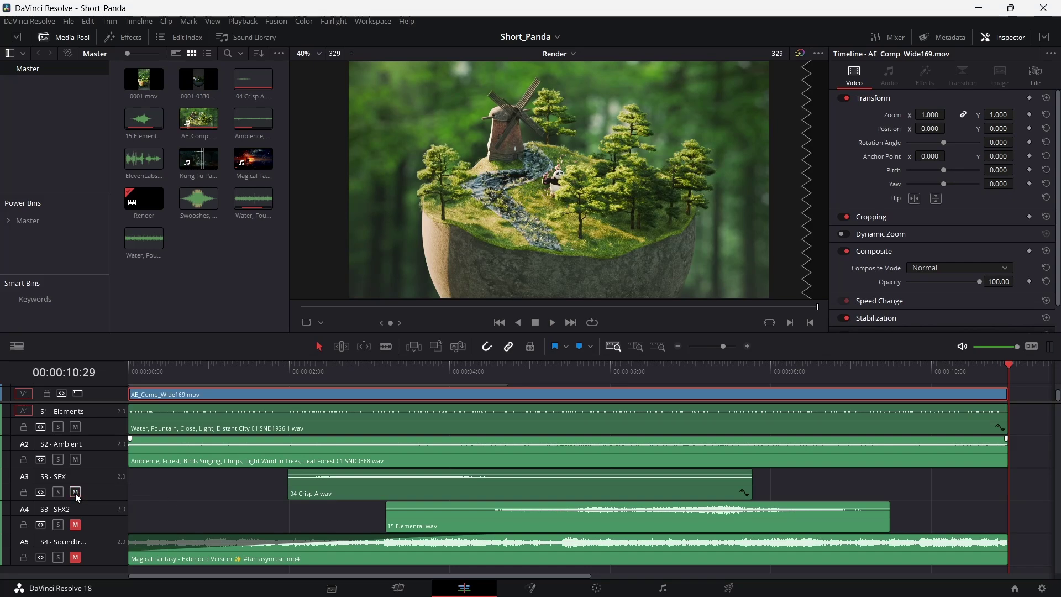
{"action": "left_click", "coordinate": [76, 524]}
{"action": "left_click", "coordinate": [130, 375]}
{"action": "key", "text": "space"}
{"action": "left_click", "coordinate": [134, 370]}
{"action": "key", "text": "space"}
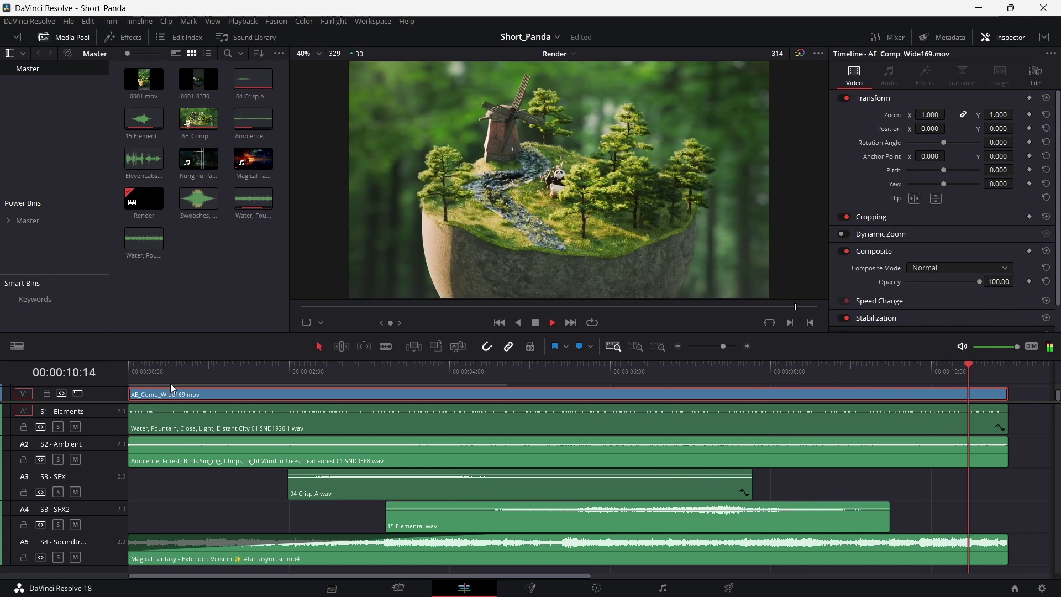
- Check each audio clip's volume, lowering the forest ambience clip to about -5.4 dB
{"action": "left_click", "coordinate": [205, 431]}
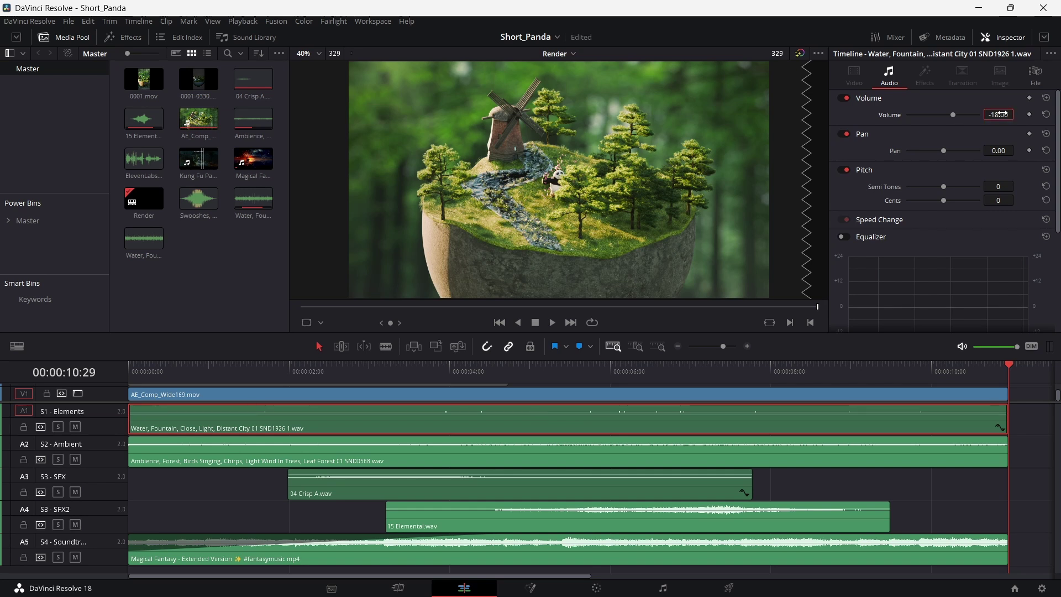
{"action": "left_click", "coordinate": [265, 464]}
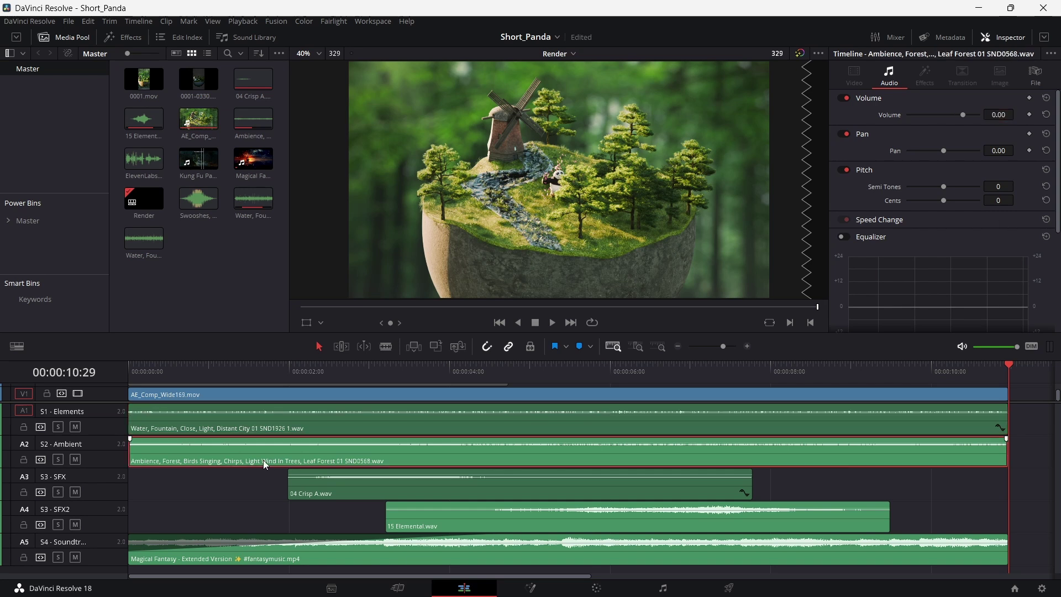
{"action": "left_click_drag", "start_coordinate": [996, 118], "coordinate": [1003, 115]}
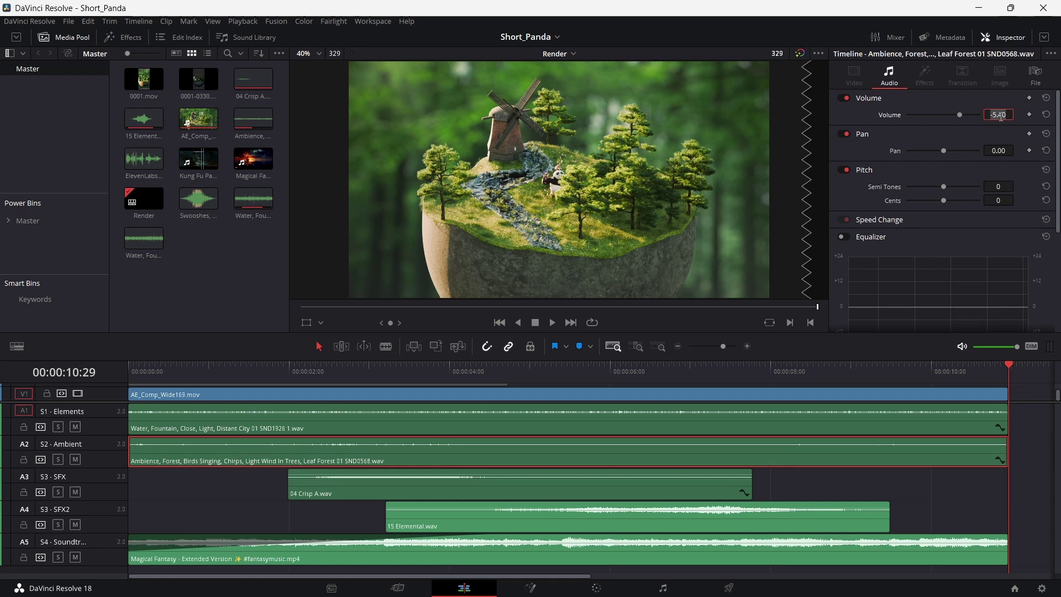
{"action": "left_click", "coordinate": [327, 492]}
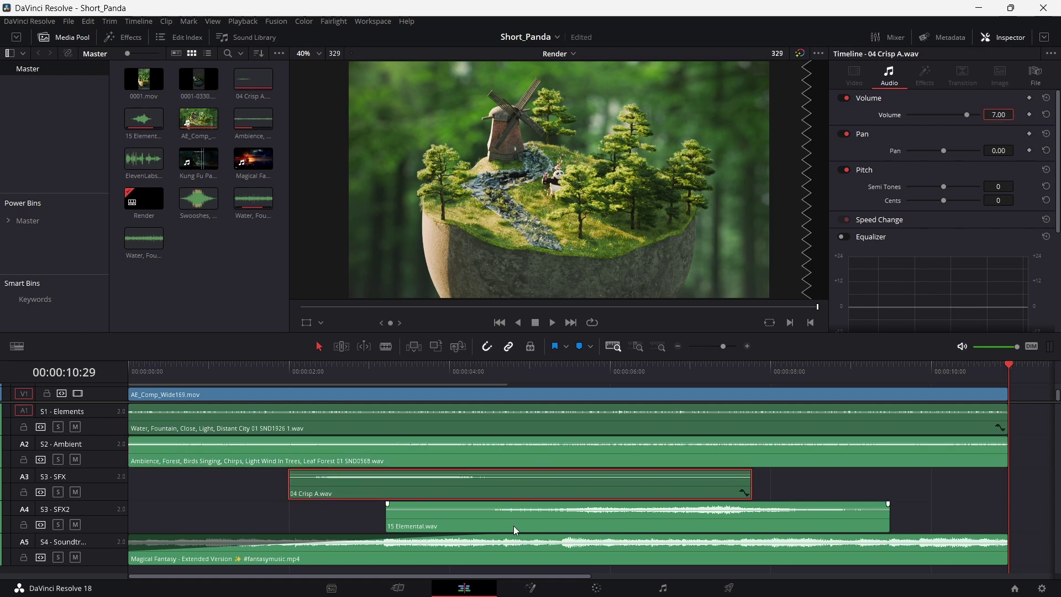
{"action": "left_click", "coordinate": [547, 517]}
{"action": "left_click", "coordinate": [528, 560]}
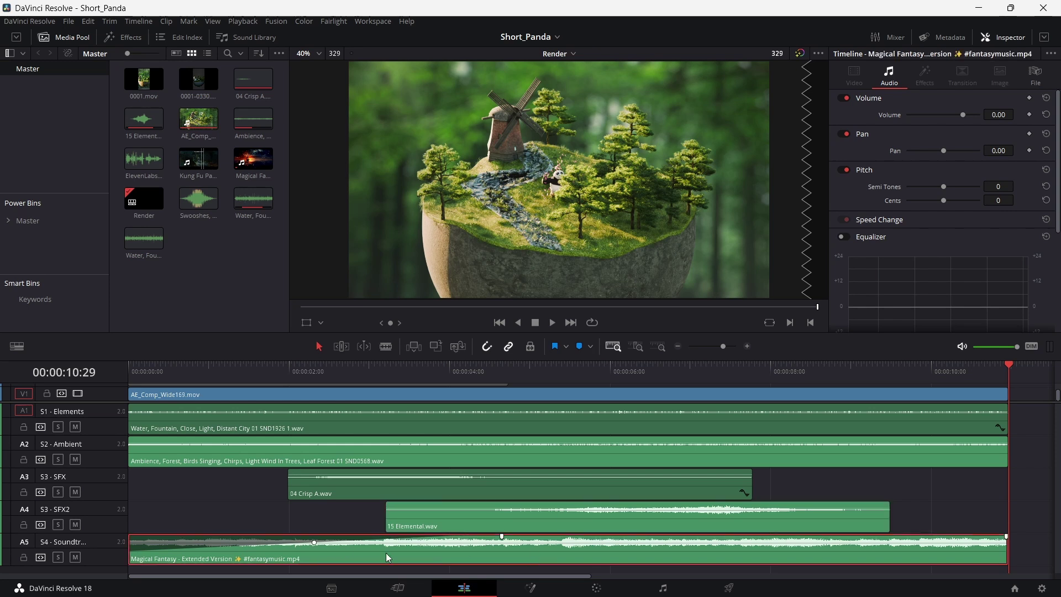